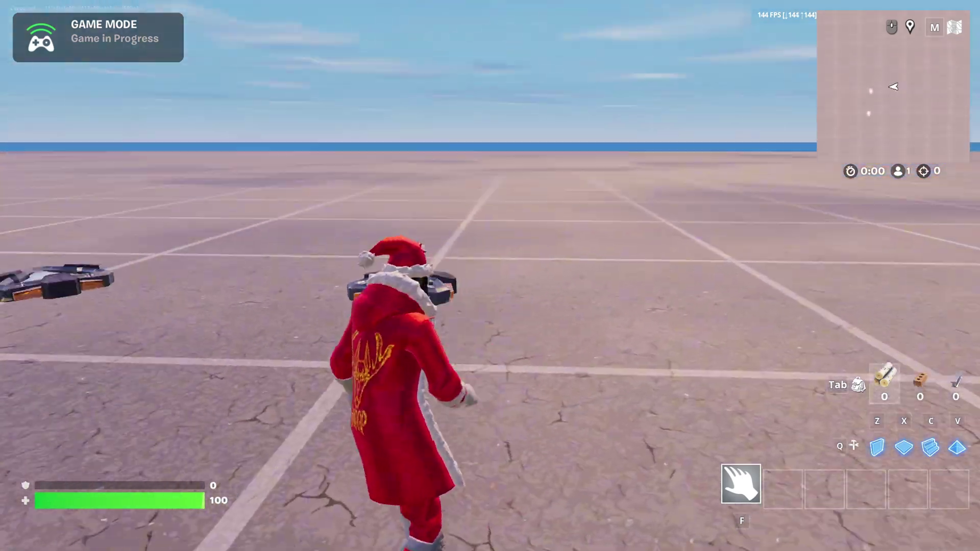
# Respawn the player from the Escape menu to show the 'Be Sure To Favorite' popup
pyautogui.press('Escape')
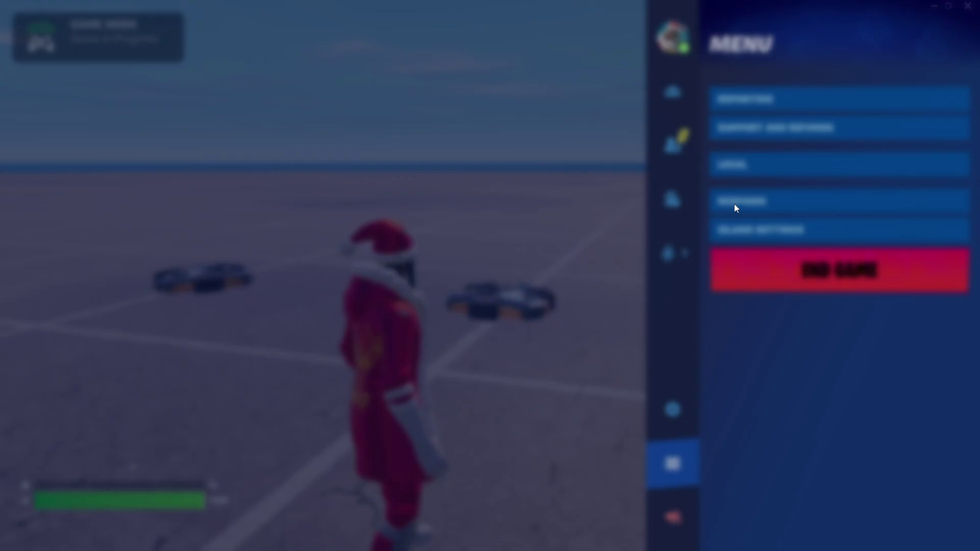
pyautogui.click(370, 397)
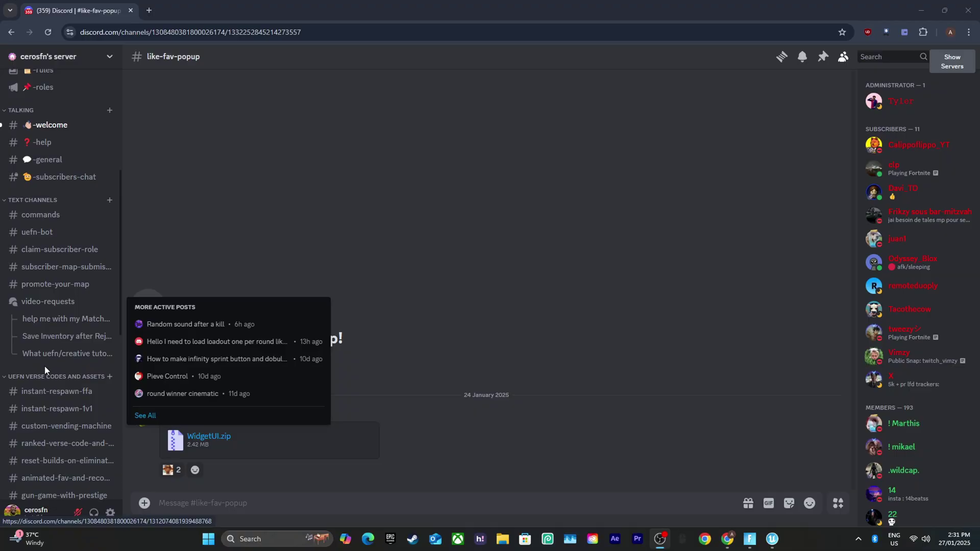
pyautogui.scroll(-1, 44, 365)
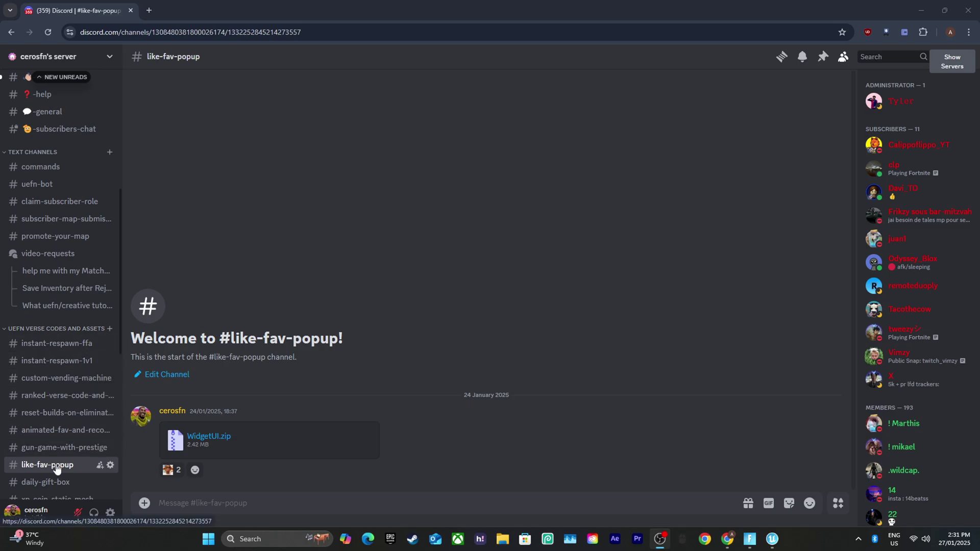
# Download WidgetUI.zip from the like-fav-popup channel, accepting the flagged-file warning
pyautogui.click(209, 437)
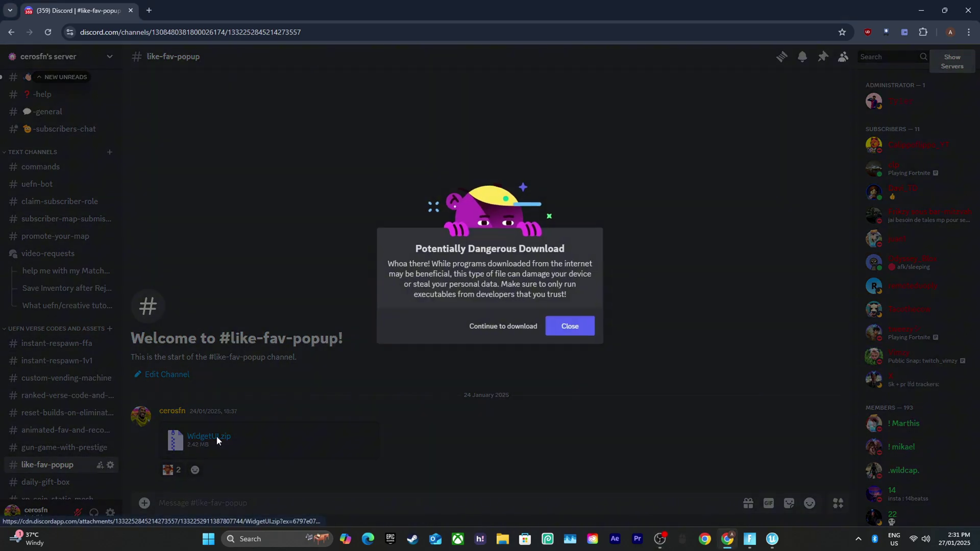
pyautogui.click(507, 325)
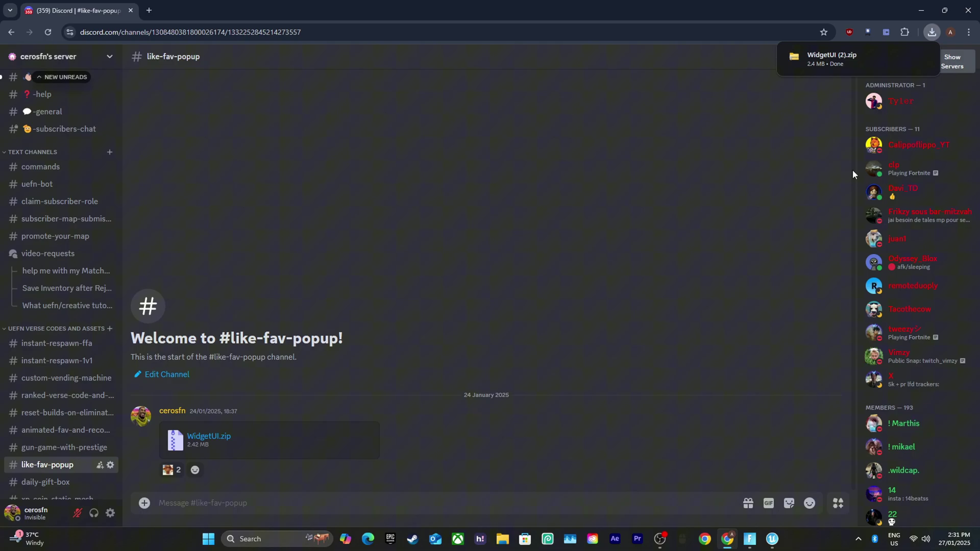
# Extract the WidgetUI (2) archive in Downloads to the suggested folder
pyautogui.click(832, 55)
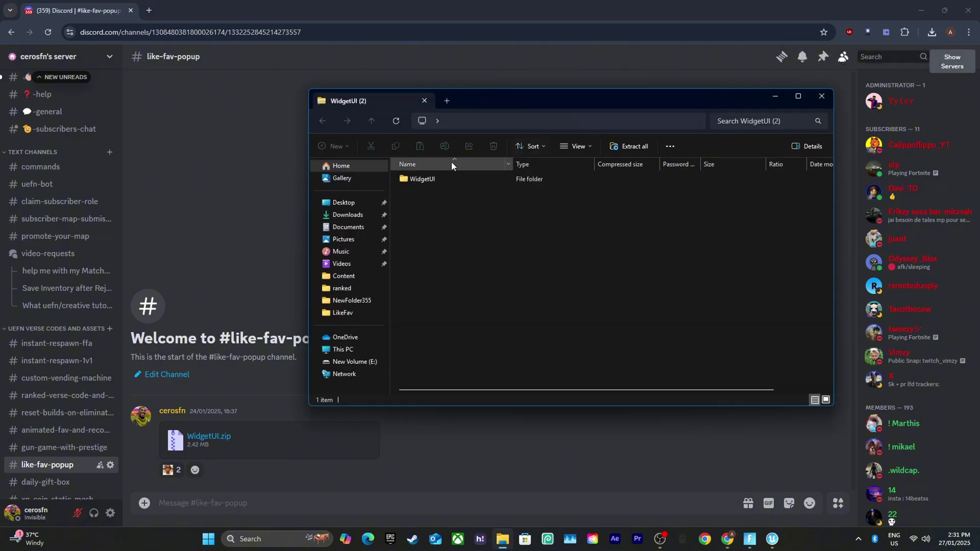
pyautogui.click(348, 215)
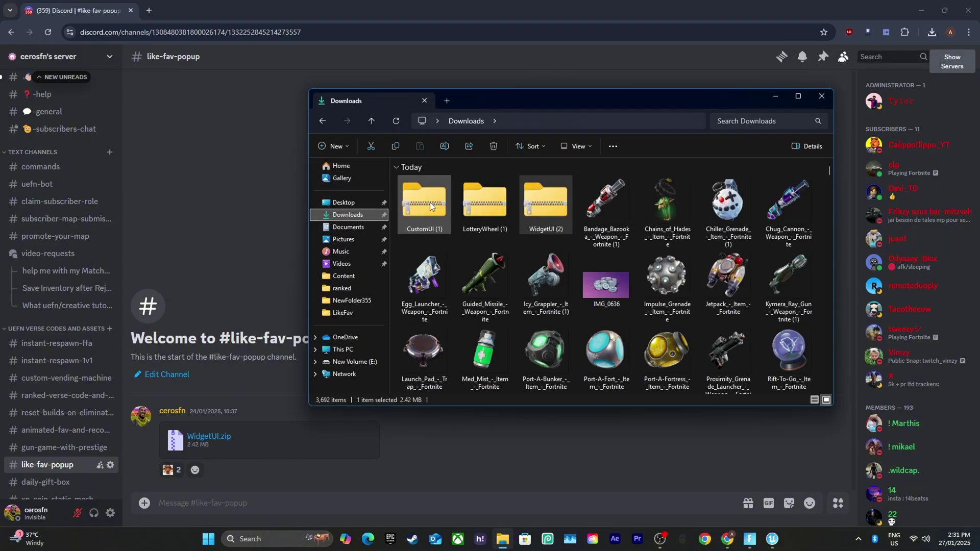
pyautogui.click(426, 206)
pyautogui.click(634, 146)
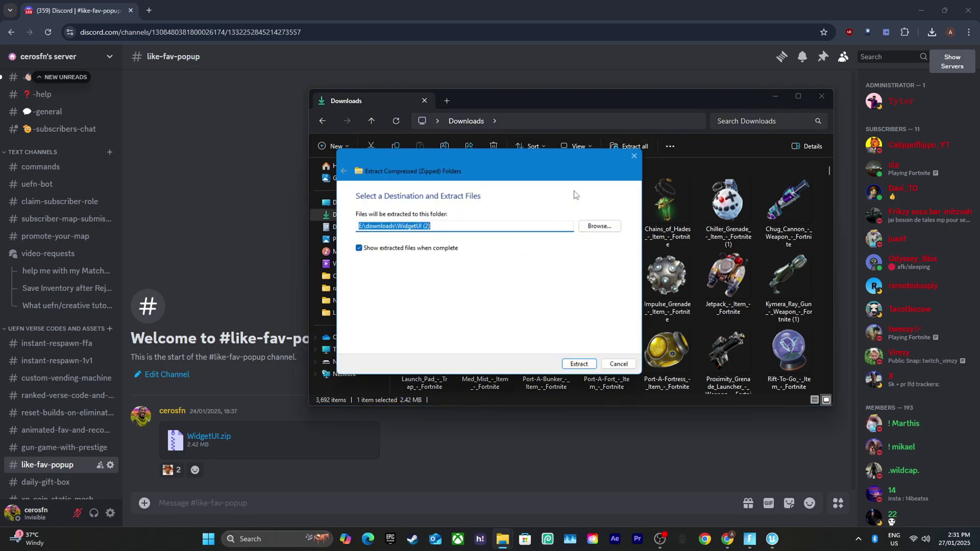
pyautogui.click(583, 367)
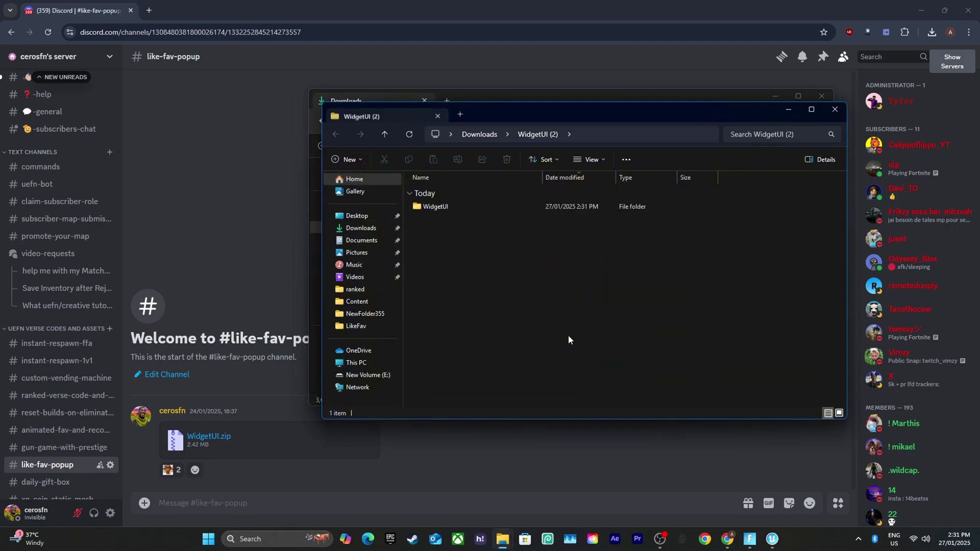
# Show the extracted WidgetUI folder's asset files and close the Downloads window
pyautogui.doubleClick(458, 207)
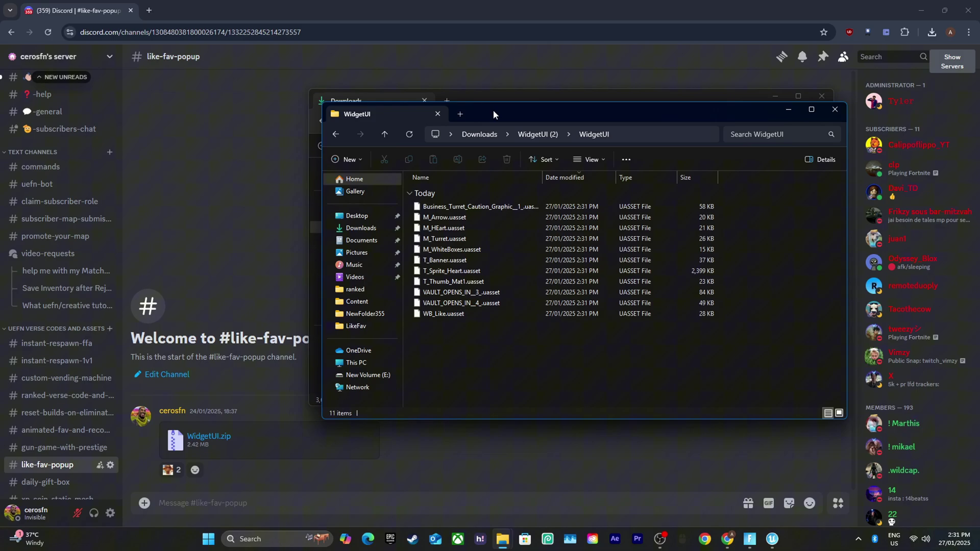
pyautogui.moveTo(493, 110); pyautogui.dragTo(430, 118)
pyautogui.click(822, 97)
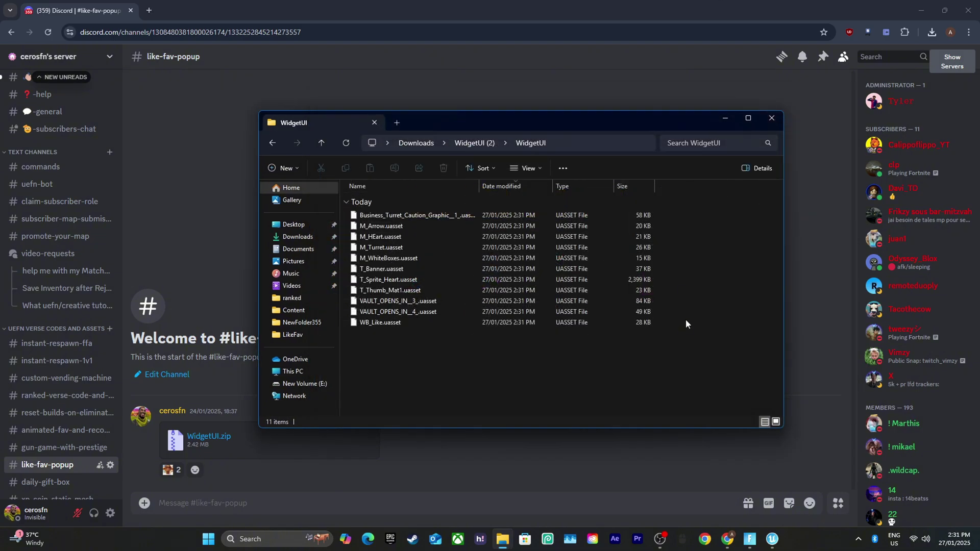
# Add a new folder named widgetui to tut123 Content in the Content Drawer and enter it
pyautogui.click(773, 540)
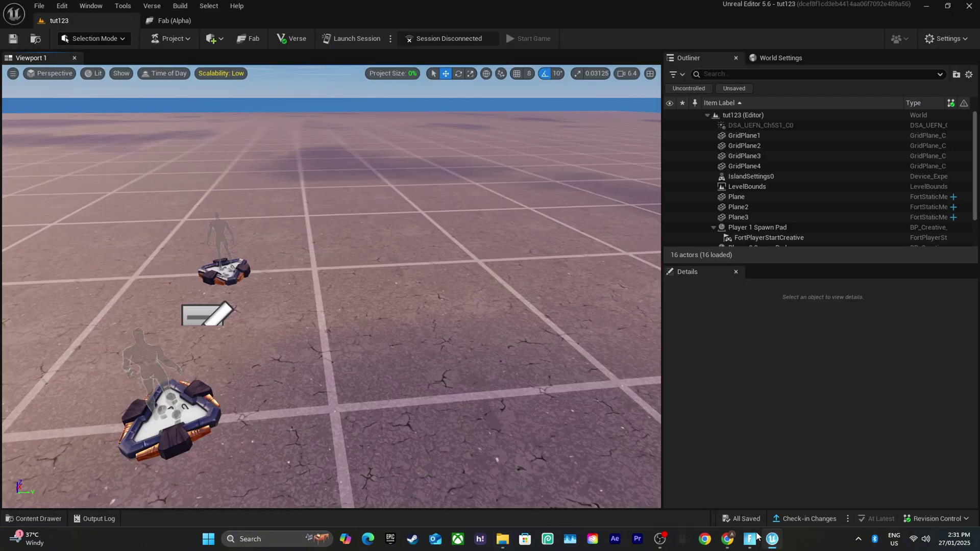
pyautogui.click(38, 520)
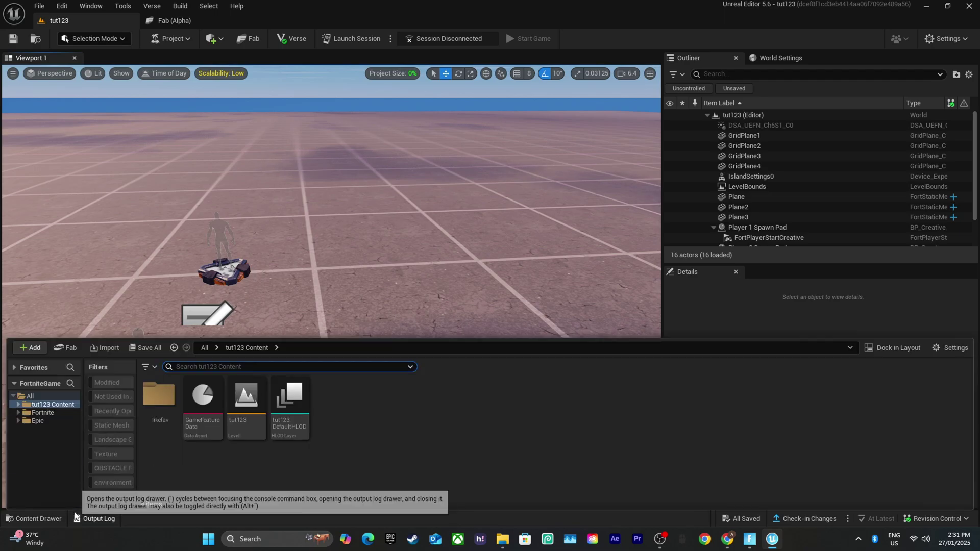
pyautogui.rightClick(393, 432)
pyautogui.click(457, 136)
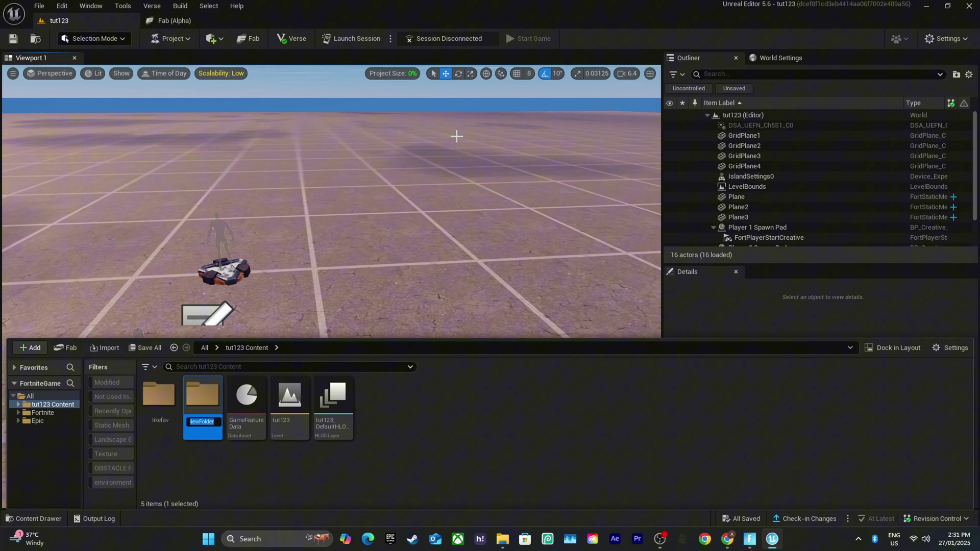
pyautogui.write('widgetui')
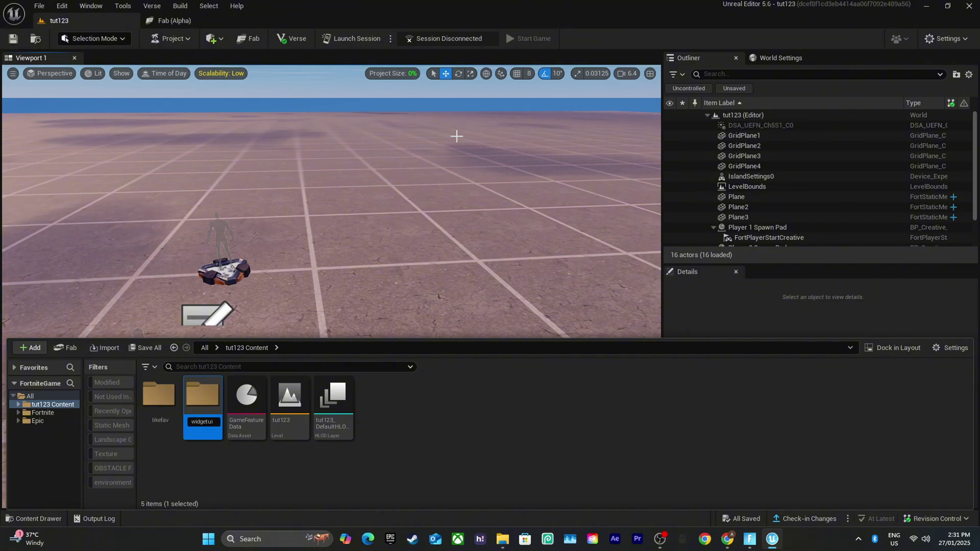
pyautogui.doubleClick(202, 402)
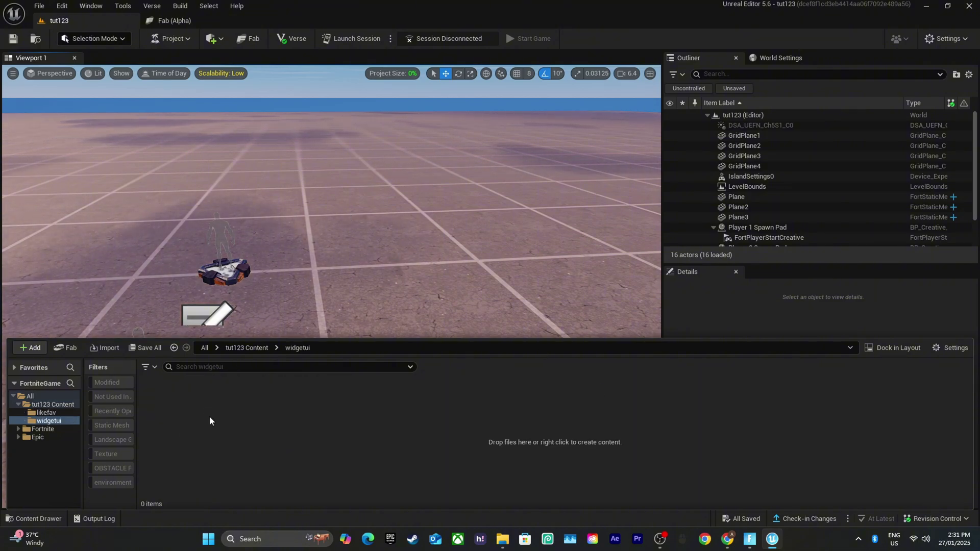
# Browse on disk to the project's Plugins\tut123\Content\widgetui folder
pyautogui.click(172, 39)
pyautogui.click(192, 111)
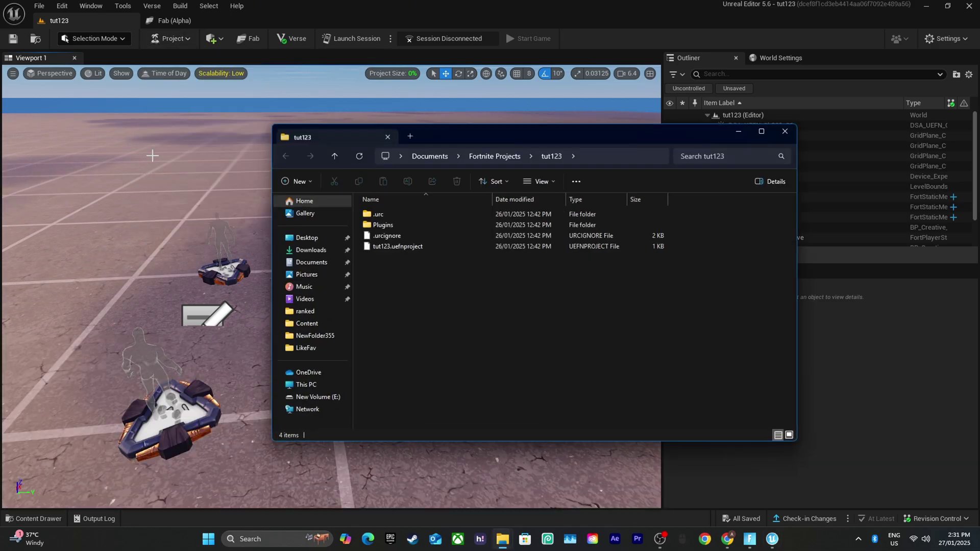
pyautogui.doubleClick(402, 225)
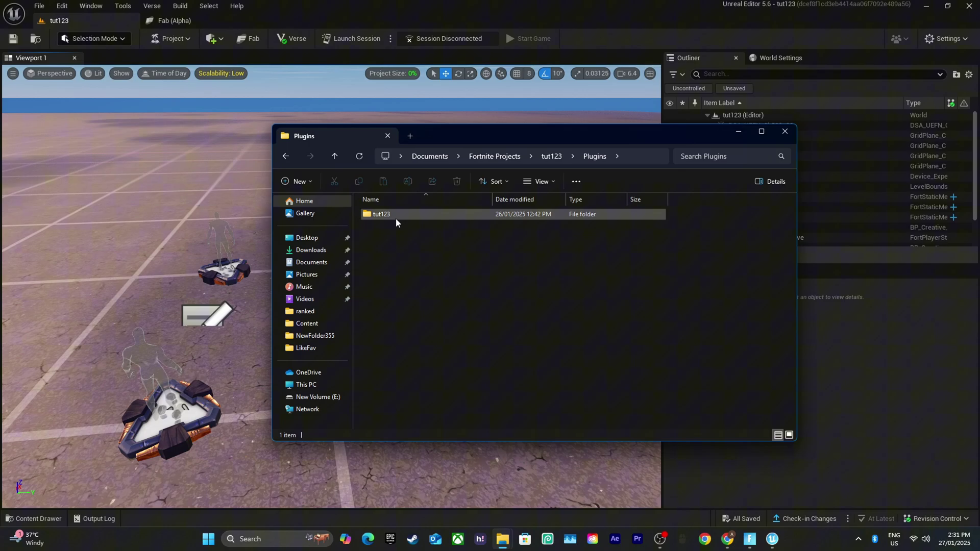
pyautogui.doubleClick(396, 215)
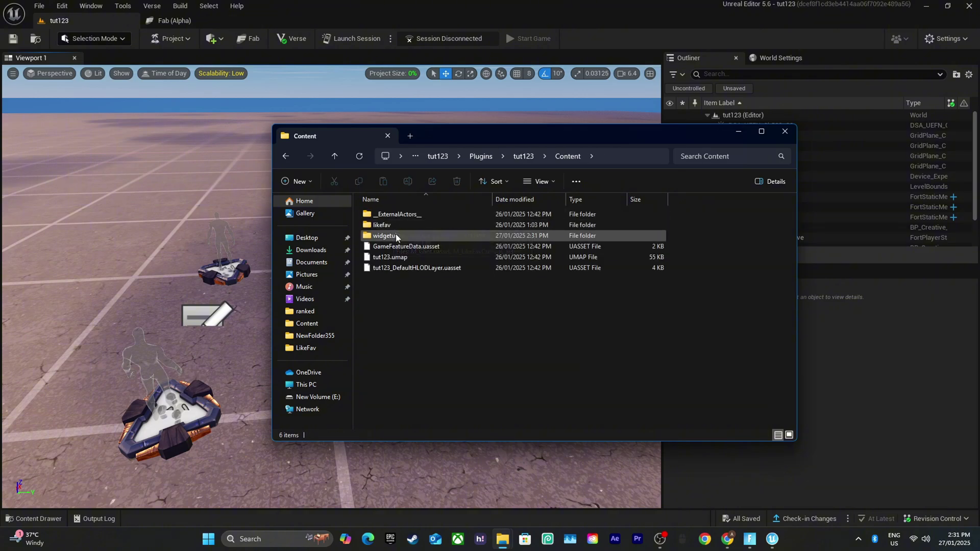
pyautogui.doubleClick(396, 234)
pyautogui.moveTo(467, 136); pyautogui.dragTo(657, 110)
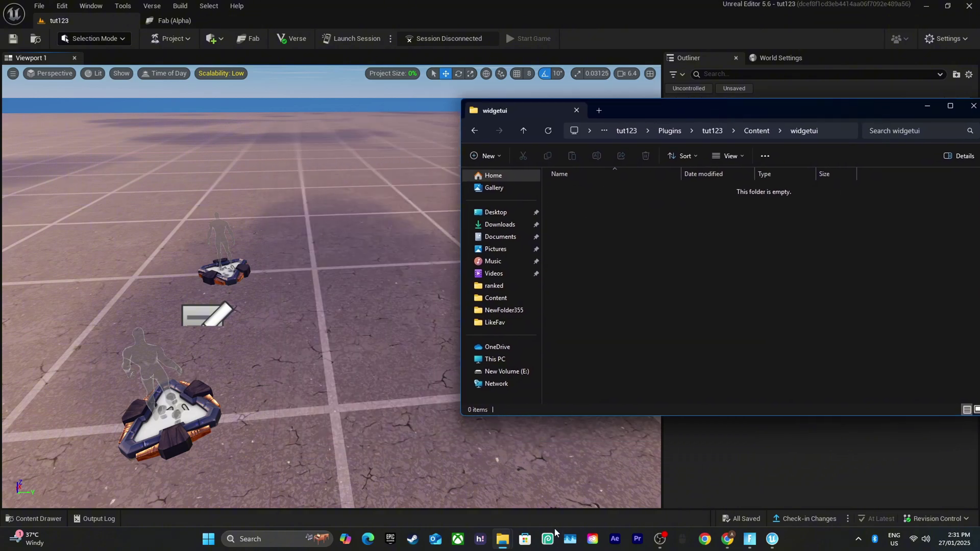
# Drag all 11 WidgetUI .uasset files into the widgetui folder window
pyautogui.moveTo(503, 539)
pyautogui.click(474, 497)
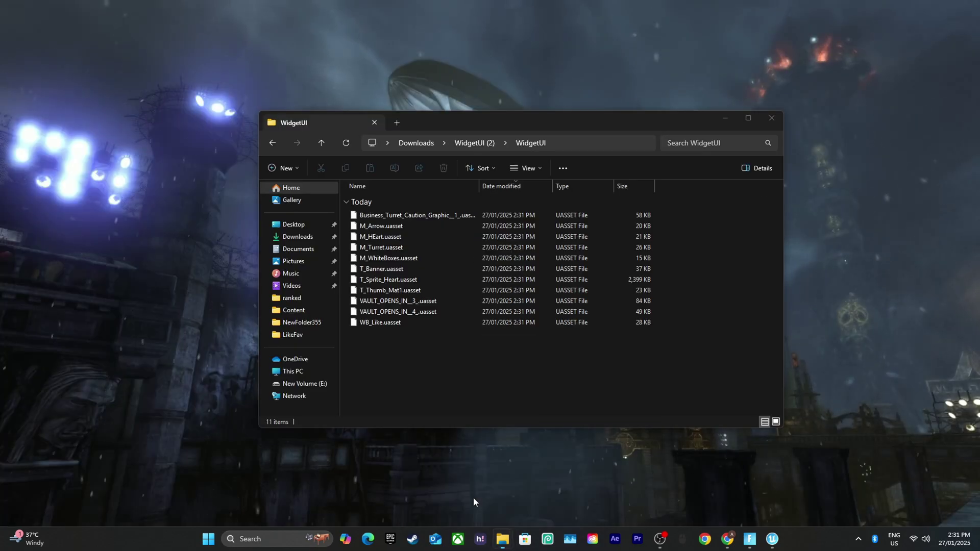
pyautogui.moveTo(527, 127); pyautogui.dragTo(312, 132)
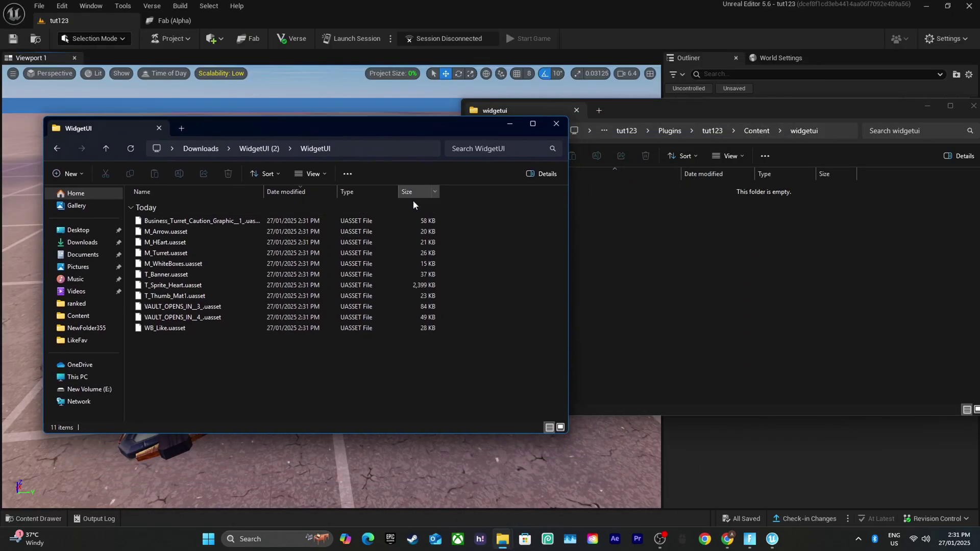
pyautogui.moveTo(341, 367)
pyautogui.mouseDown()
pyautogui.moveTo(333, 206)
pyautogui.moveTo(644, 246)
pyautogui.mouseUp()
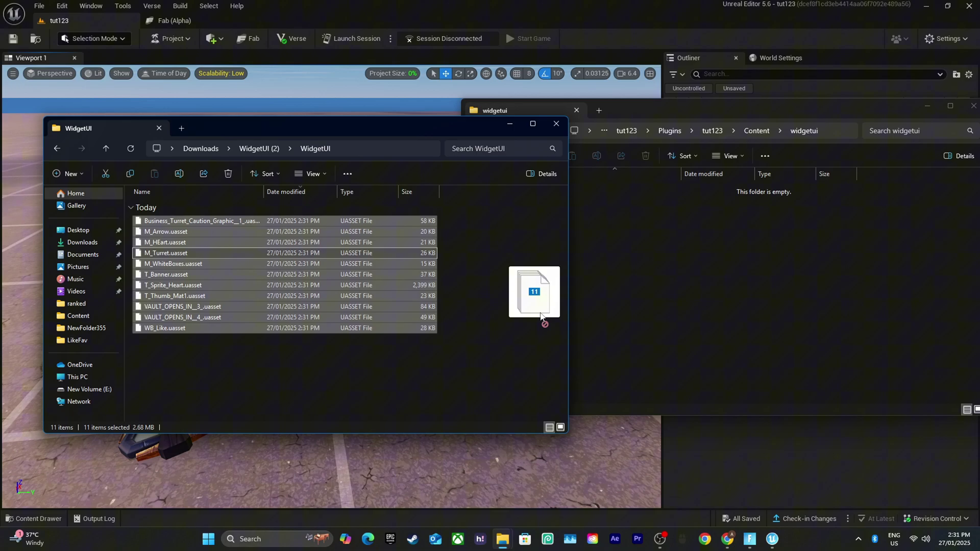
# Allow the copied assets from an unknown source and view them in the Content Drawer
pyautogui.click(590, 374)
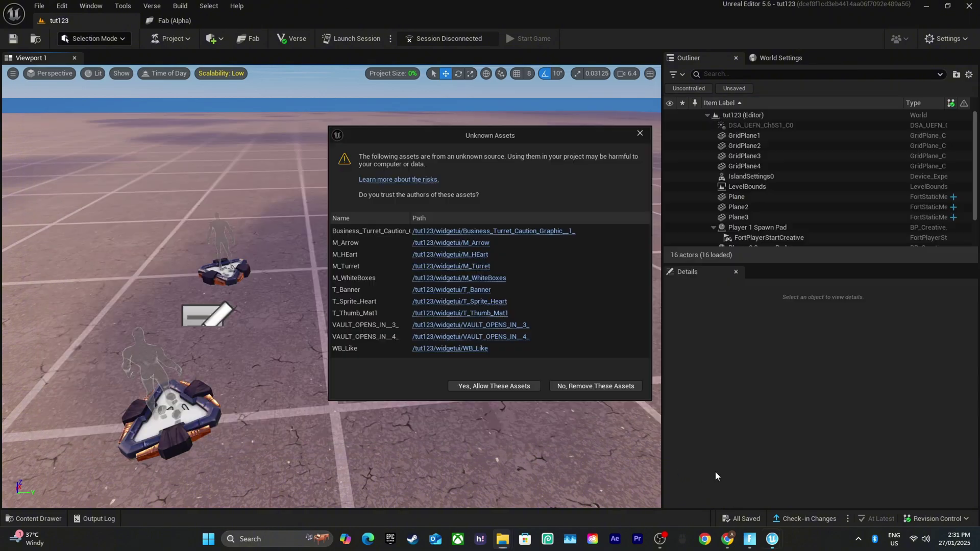
pyautogui.click(525, 389)
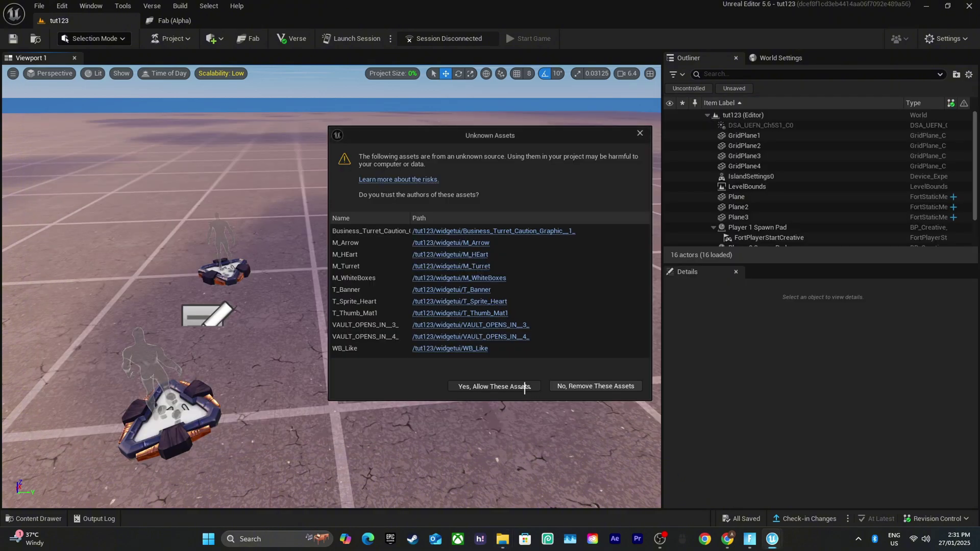
pyautogui.click(39, 519)
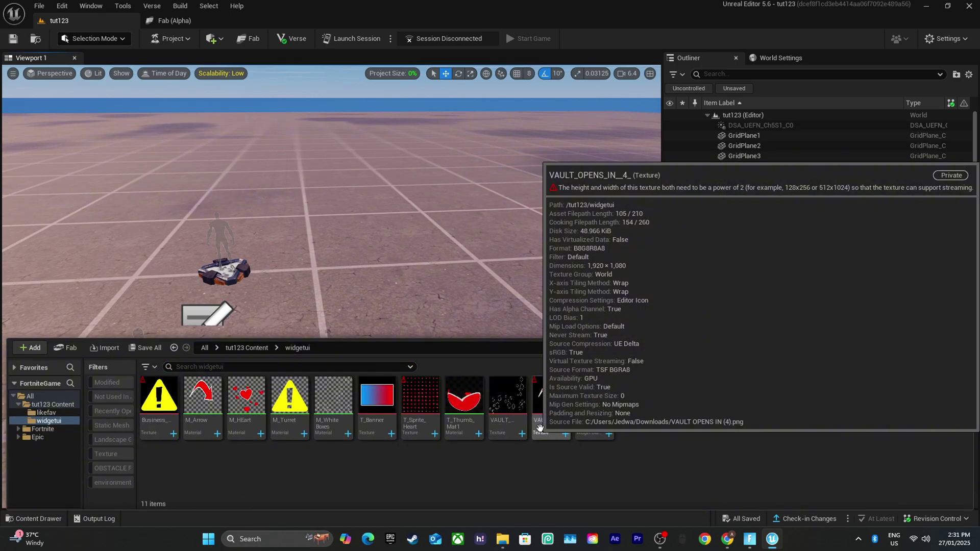
# Select the VAULT, T_Sprite_Heart and Business_Turret_Caution_Graphic textures
pyautogui.click(542, 425)
pyautogui.keyDown('ctrl'); pyautogui.click(421, 406); pyautogui.keyUp('ctrl')
pyautogui.keyDown('ctrl'); pyautogui.click(158, 402); pyautogui.keyUp('ctrl')
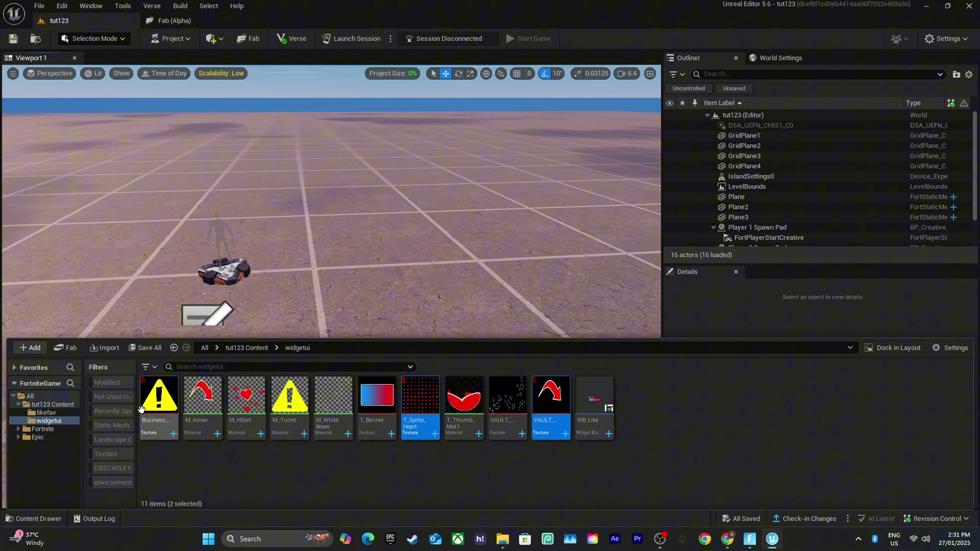
# Reduce the three textures' source size using a 4096 texture size threshold
pyautogui.rightClick(413, 398)
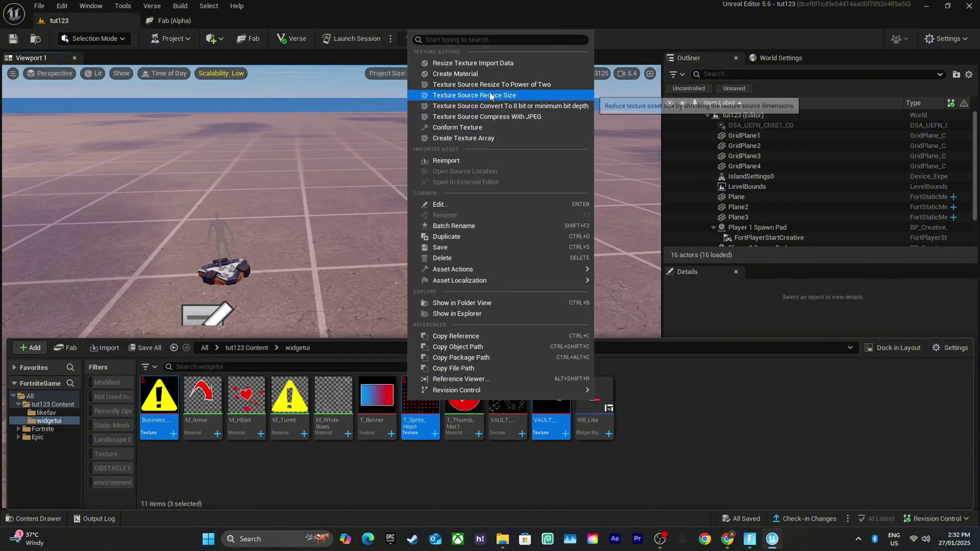
pyautogui.click(474, 95)
pyautogui.click(275, 367)
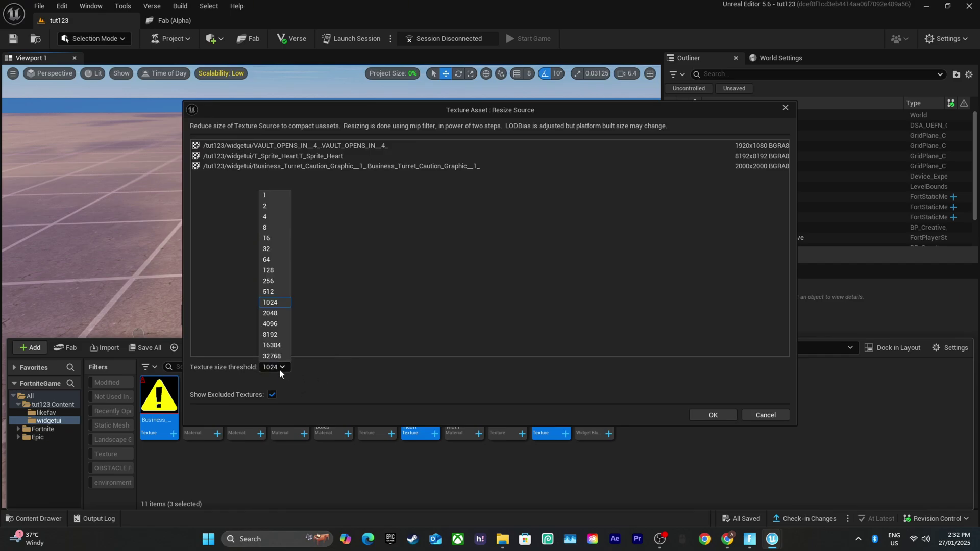
pyautogui.click(276, 328)
pyautogui.click(713, 415)
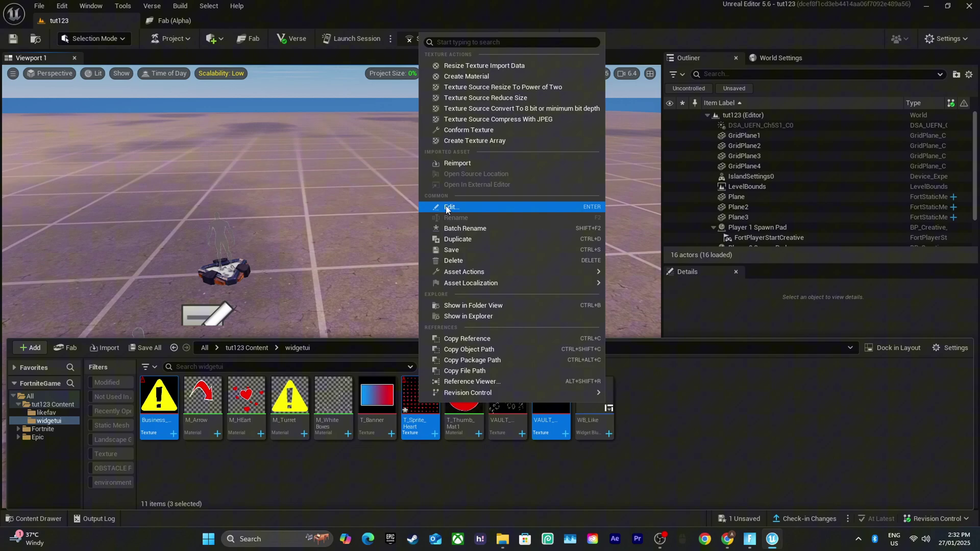
pyautogui.click(475, 142)
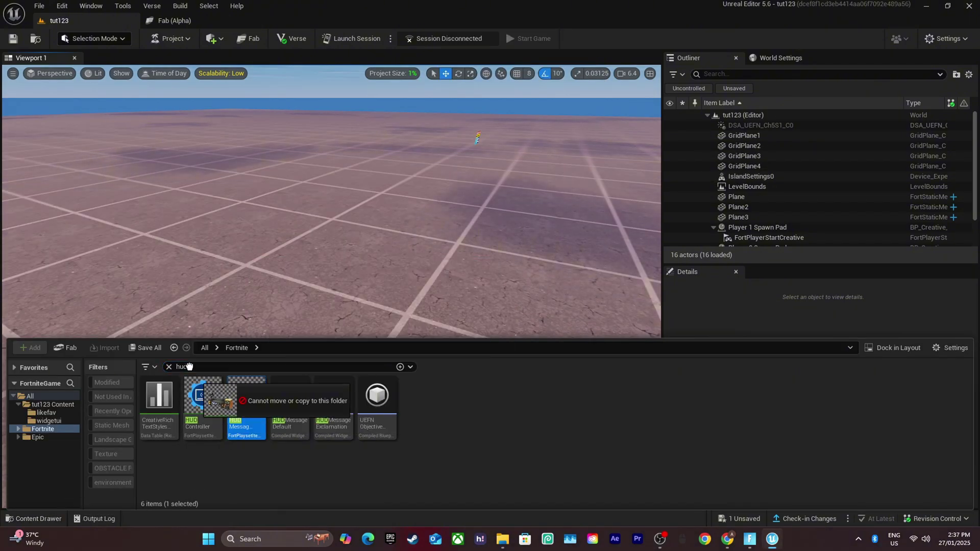
# Place a HUD Message Device sending the WB_Like widget to the Triggering Player
pyautogui.moveTo(245, 406); pyautogui.dragTo(371, 374)
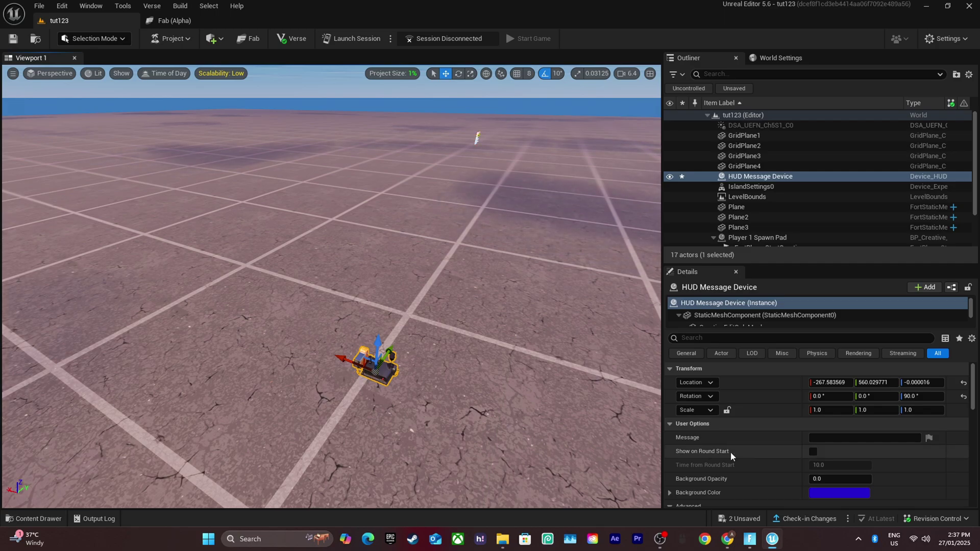
pyautogui.scroll(-3, 731, 452)
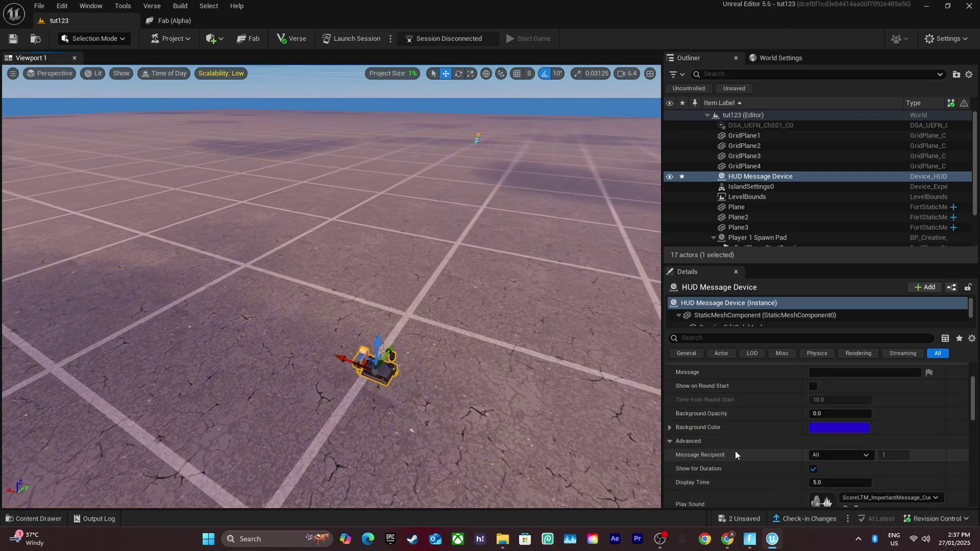
pyautogui.click(840, 455)
pyautogui.click(835, 505)
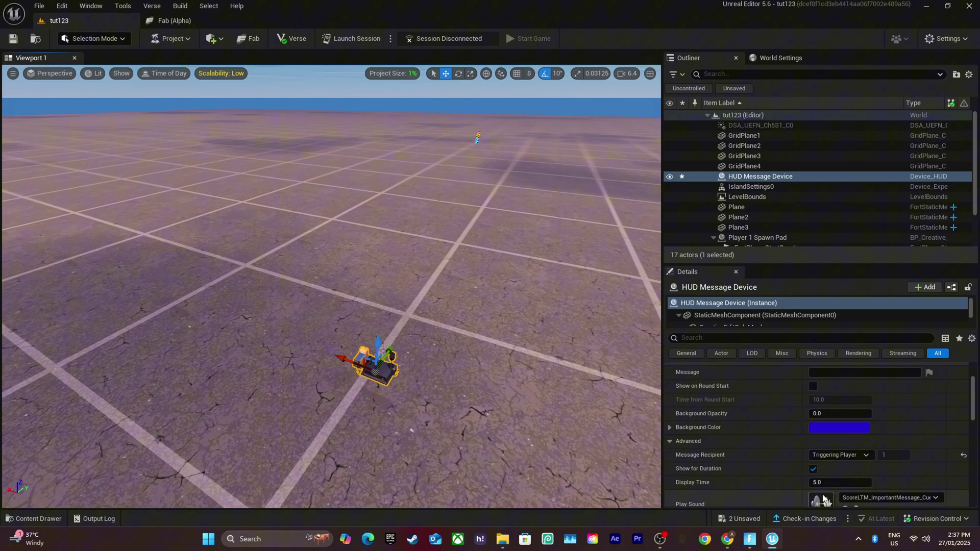
pyautogui.scroll(-3, 757, 464)
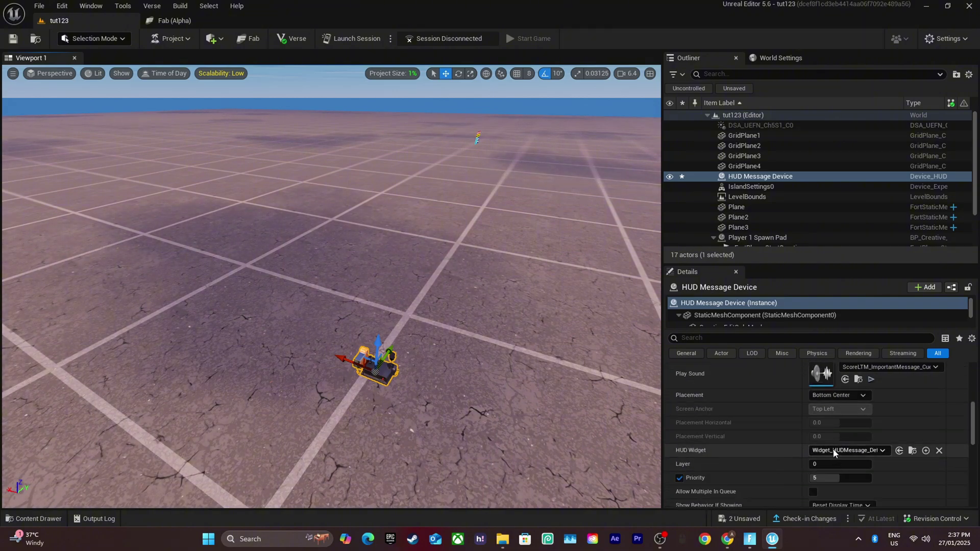
pyautogui.click(846, 451)
pyautogui.click(842, 427)
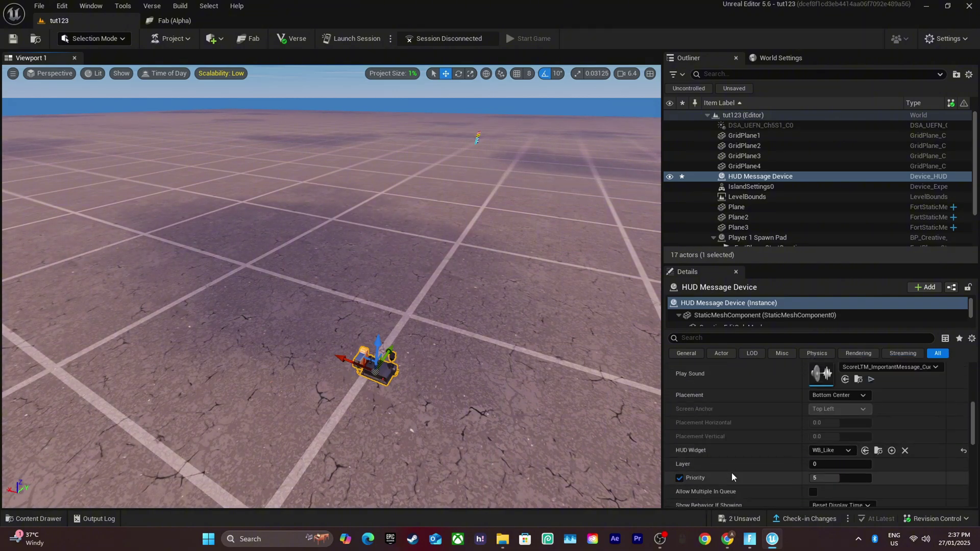
pyautogui.click(826, 478)
pyautogui.write('1')
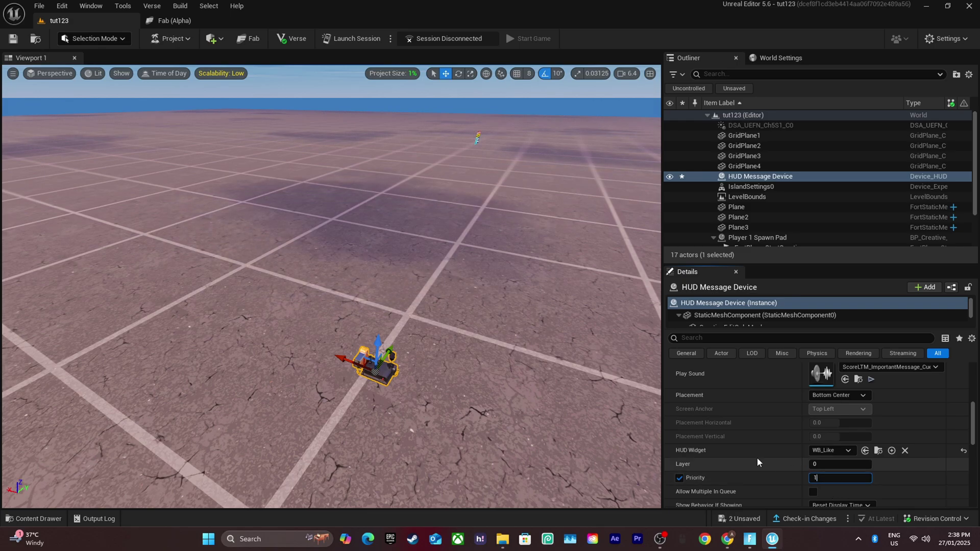
pyautogui.hotkey('ctrl', 'space')
pyautogui.write('tim')
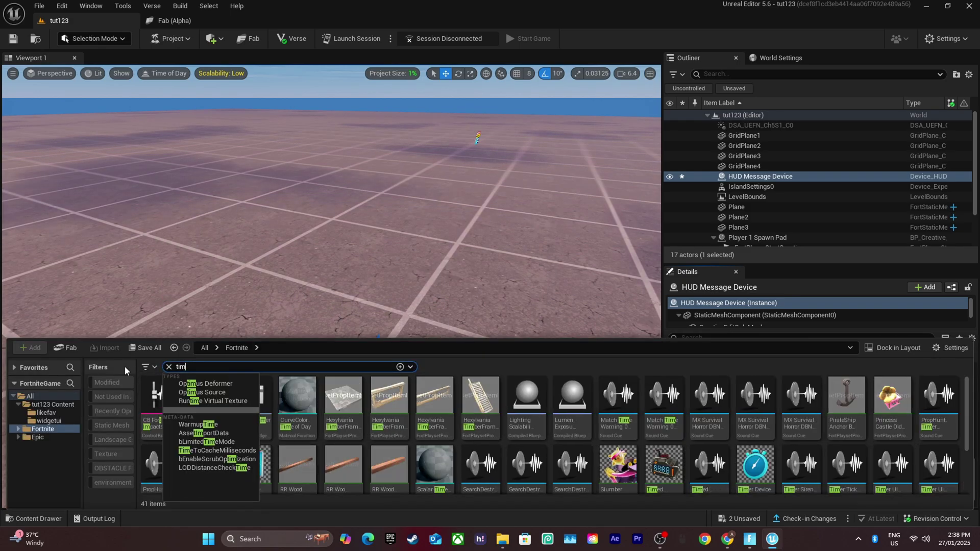
pyautogui.write('er')
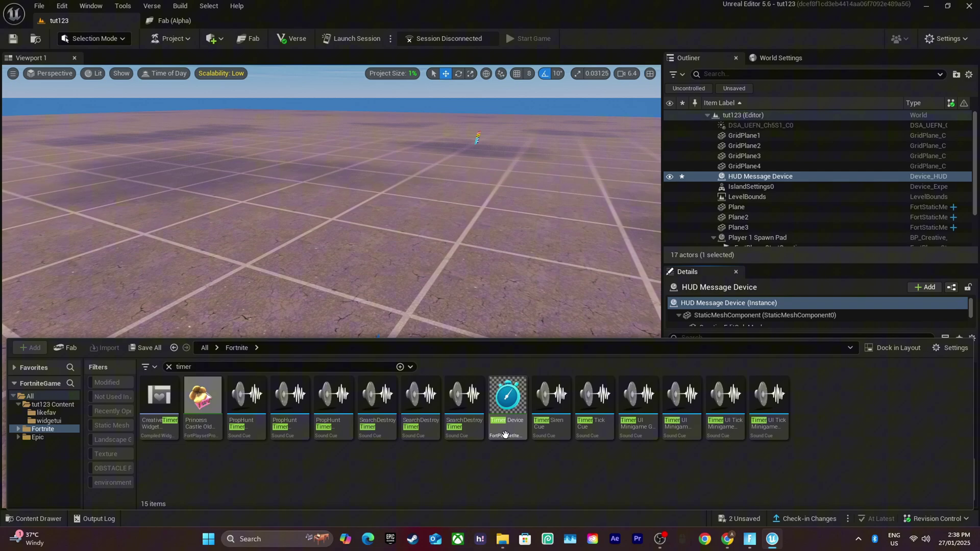
# Place a non-interactable Timer Device with a 3-second duration
pyautogui.moveTo(278, 345); pyautogui.dragTo(260, 307)
pyautogui.scroll(-5, 752, 390)
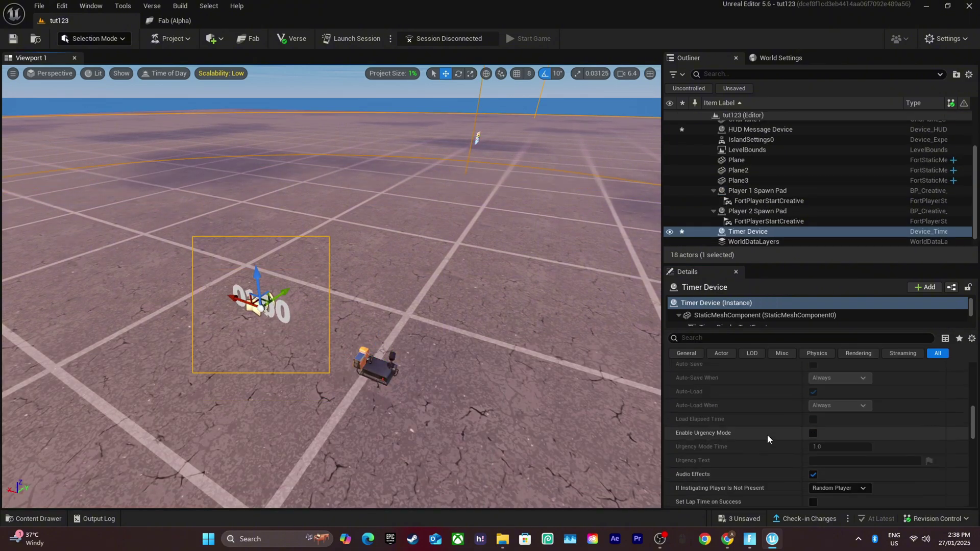
pyautogui.scroll(10, 768, 434)
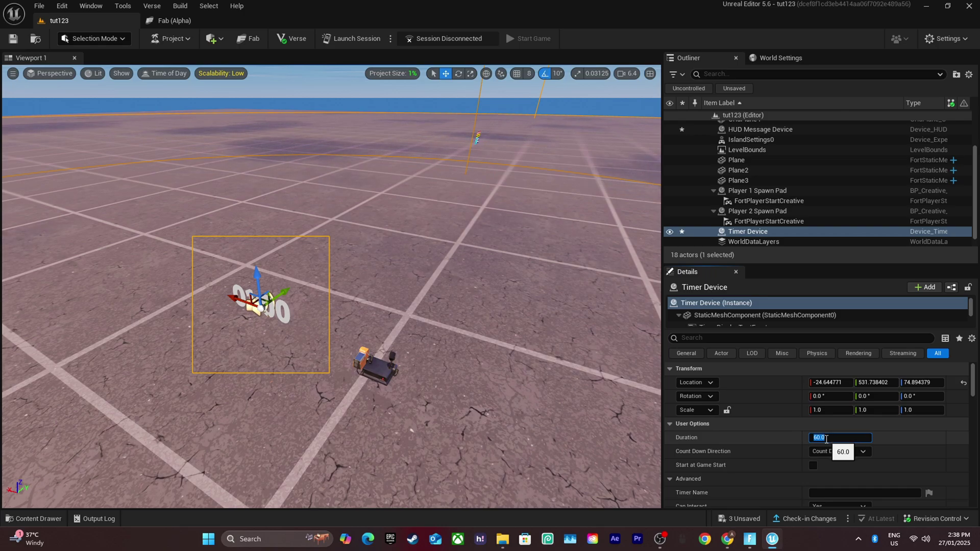
pyautogui.write('3')
pyautogui.press('Return')
pyautogui.scroll(-3, 812, 464)
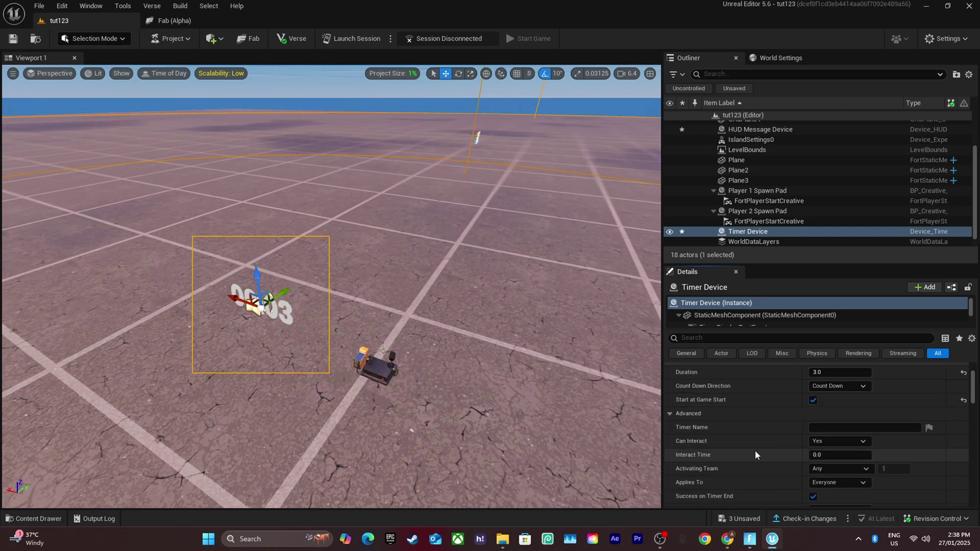
pyautogui.click(839, 441)
pyautogui.click(830, 465)
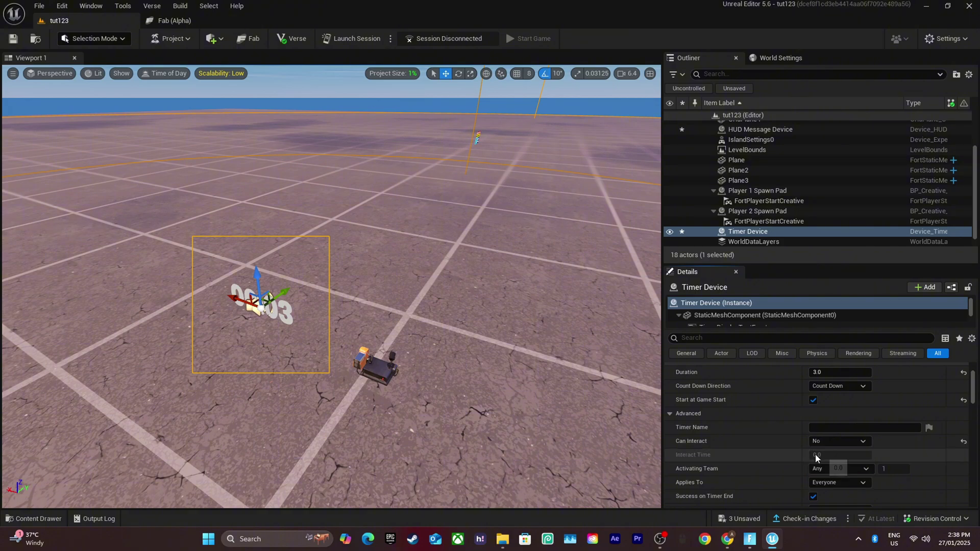
# Make the timer apply to the player and hide it during the game
pyautogui.click(839, 483)
pyautogui.click(829, 493)
pyautogui.scroll(-2, 774, 457)
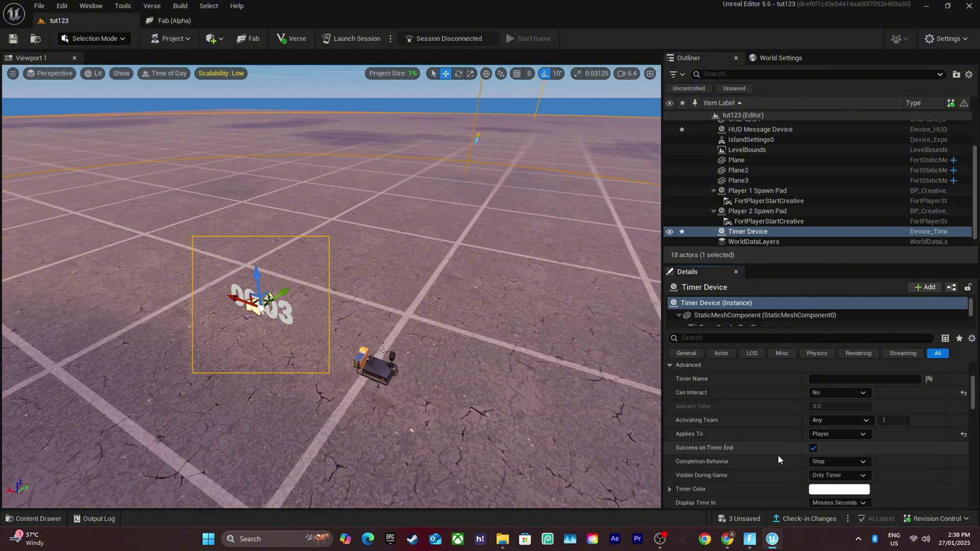
pyautogui.scroll(-2, 778, 454)
pyautogui.click(838, 426)
pyautogui.click(830, 450)
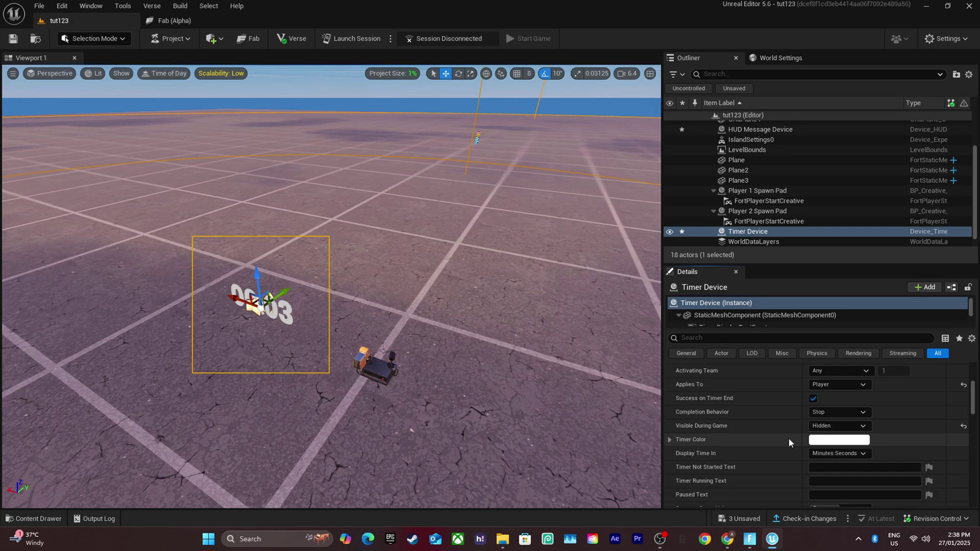
pyautogui.scroll(-3, 774, 429)
pyautogui.scroll(-3, 815, 454)
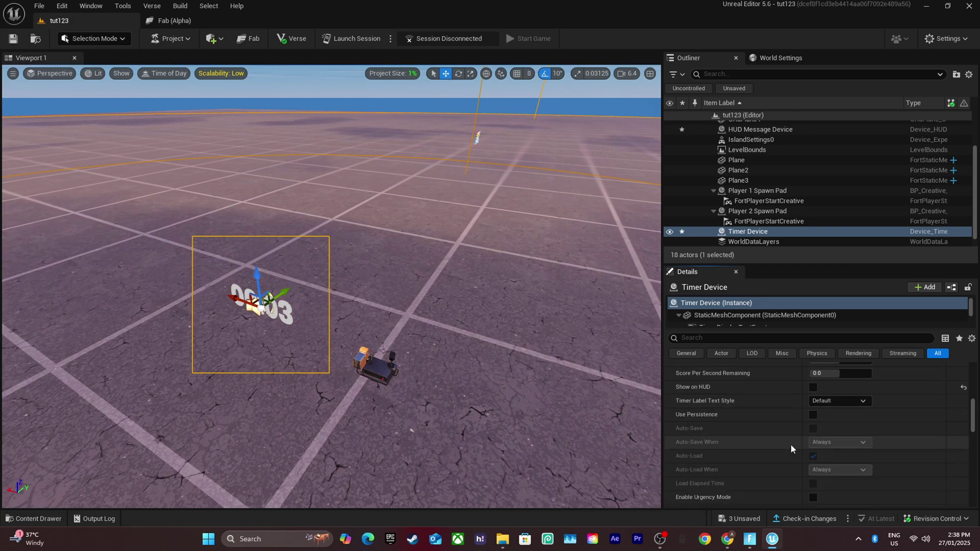
pyautogui.scroll(-3, 791, 445)
pyautogui.scroll(-2, 812, 456)
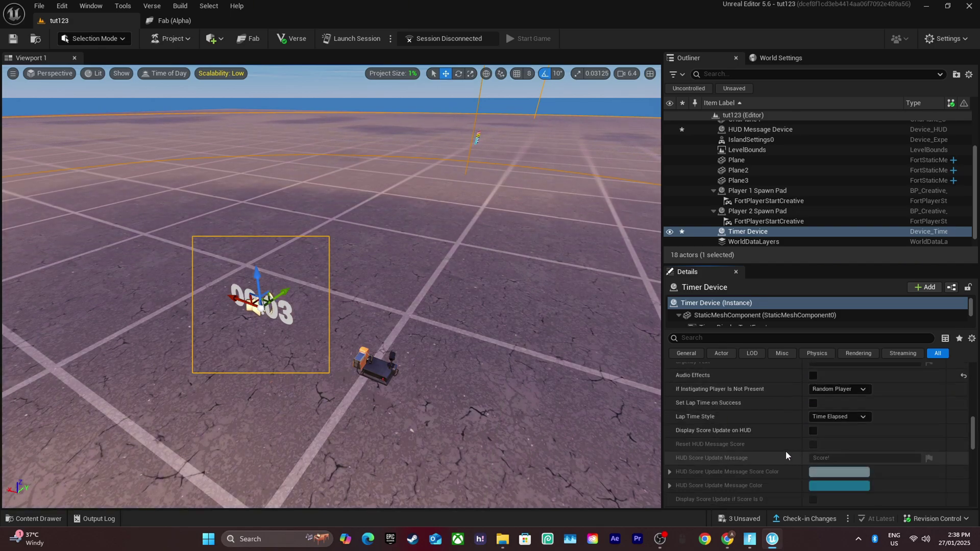
pyautogui.scroll(-3, 787, 455)
pyautogui.scroll(-3, 771, 445)
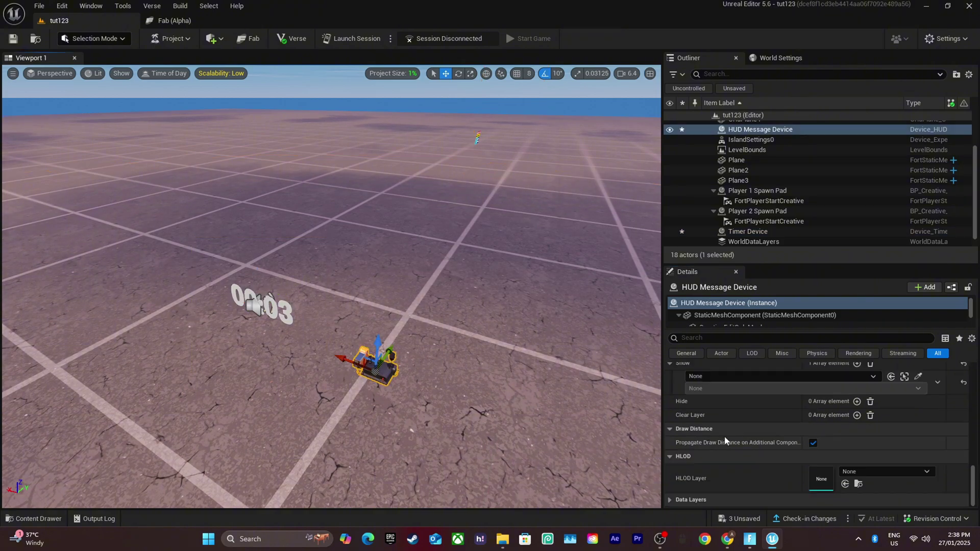
pyautogui.scroll(-3, 755, 434)
pyautogui.scroll(-3, 755, 434)
# Bind the HUD message's Show to the Timer Device's On Success, adding a second entry
pyautogui.click(736, 413)
pyautogui.write('t')
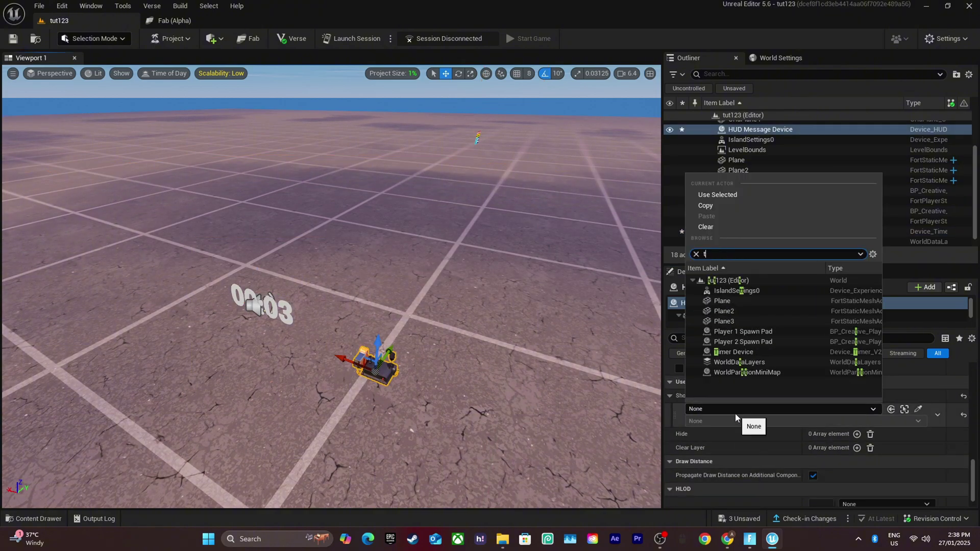
pyautogui.write('im')
pyautogui.click(734, 291)
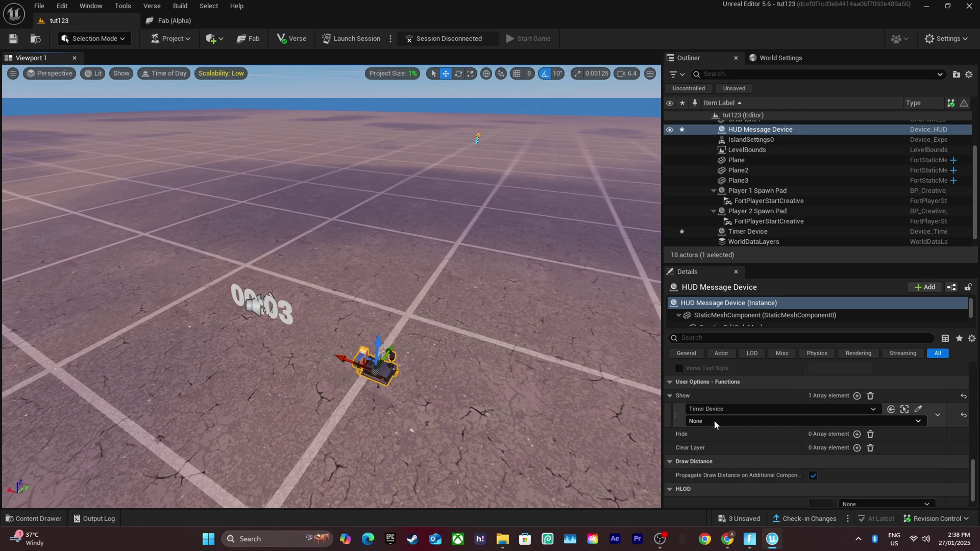
pyautogui.click(714, 420)
pyautogui.click(716, 442)
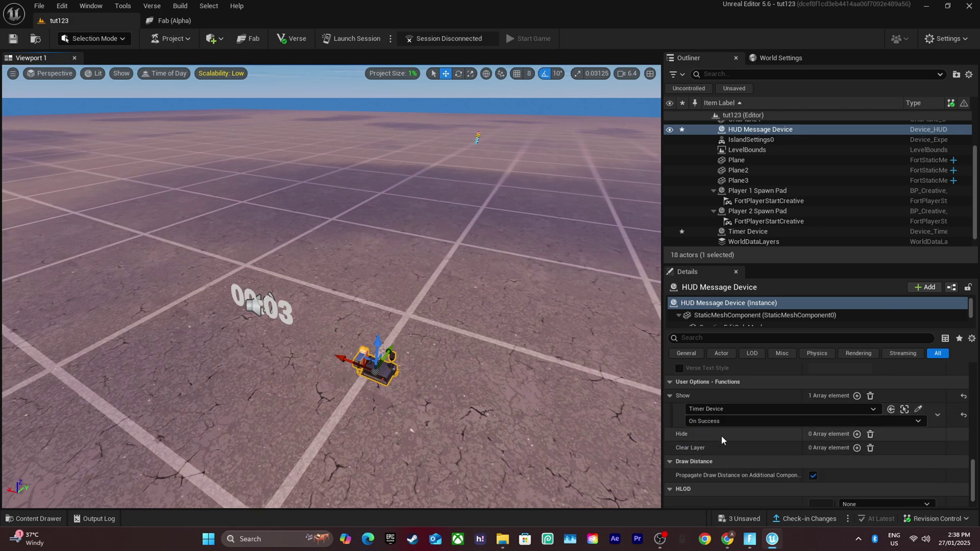
pyautogui.click(857, 395)
pyautogui.click(38, 519)
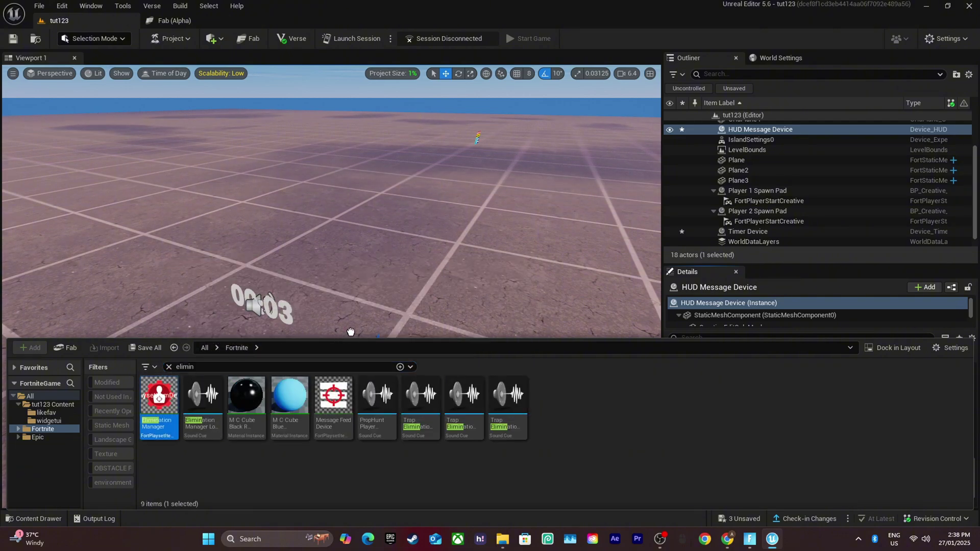
# Place an Elimination Manager beside the devices with Valid on Self Elimination enabled, then reselect the HUD Message Device
pyautogui.moveTo(159, 398); pyautogui.dragTo(368, 300)
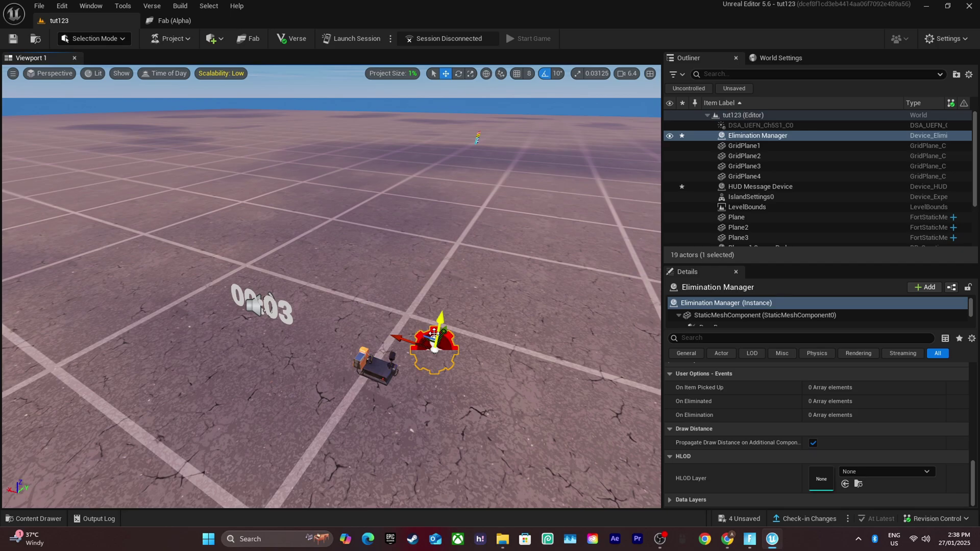
pyautogui.scroll(3, 706, 390)
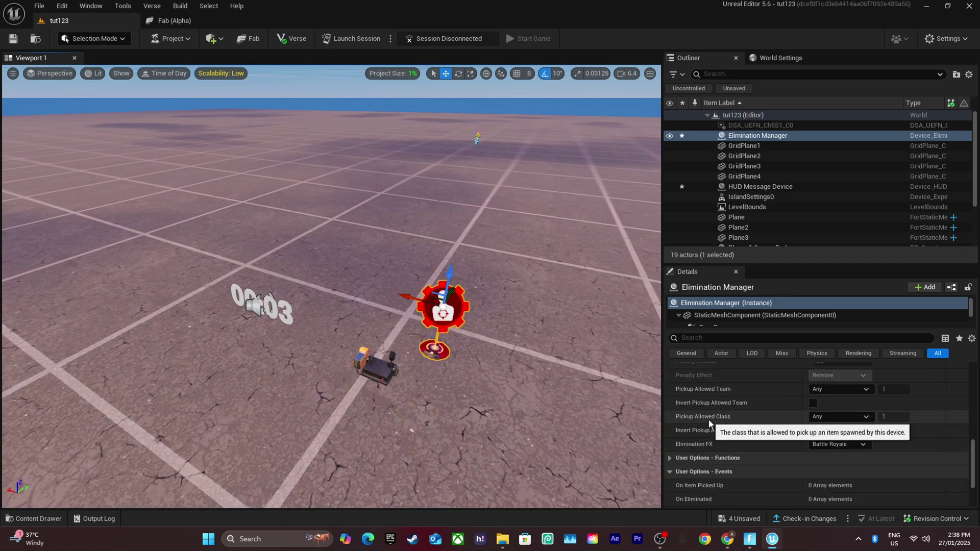
pyautogui.scroll(3, 708, 413)
pyautogui.scroll(3, 711, 424)
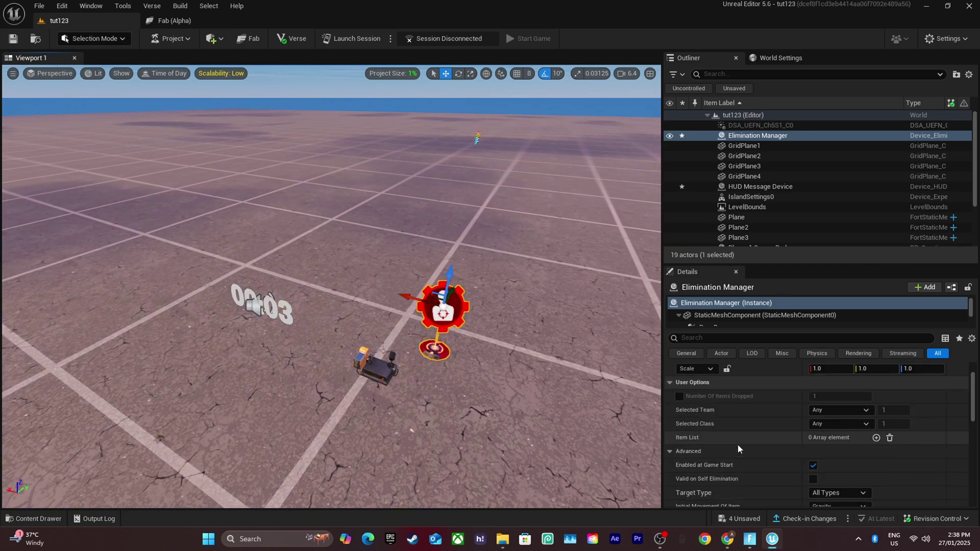
pyautogui.click(814, 479)
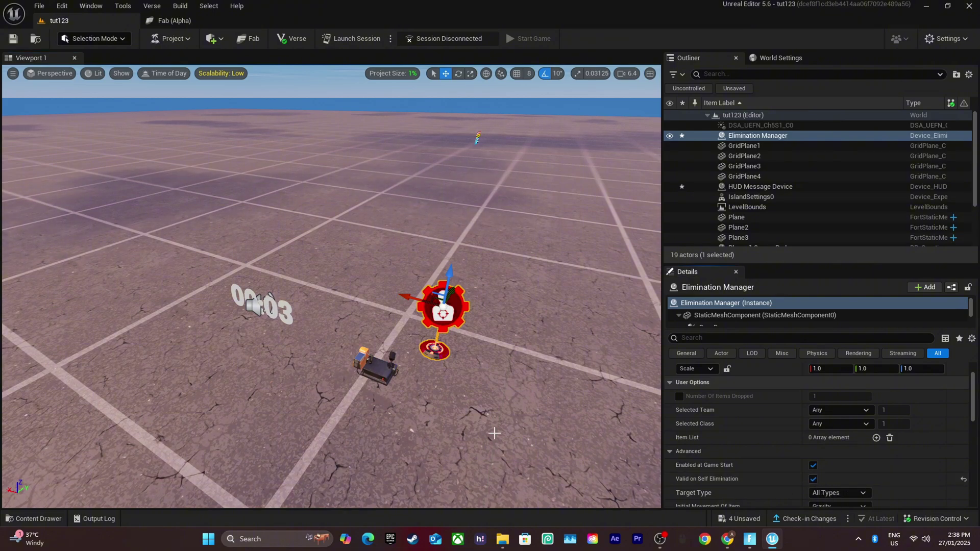
pyautogui.click(378, 373)
pyautogui.scroll(-5, 739, 444)
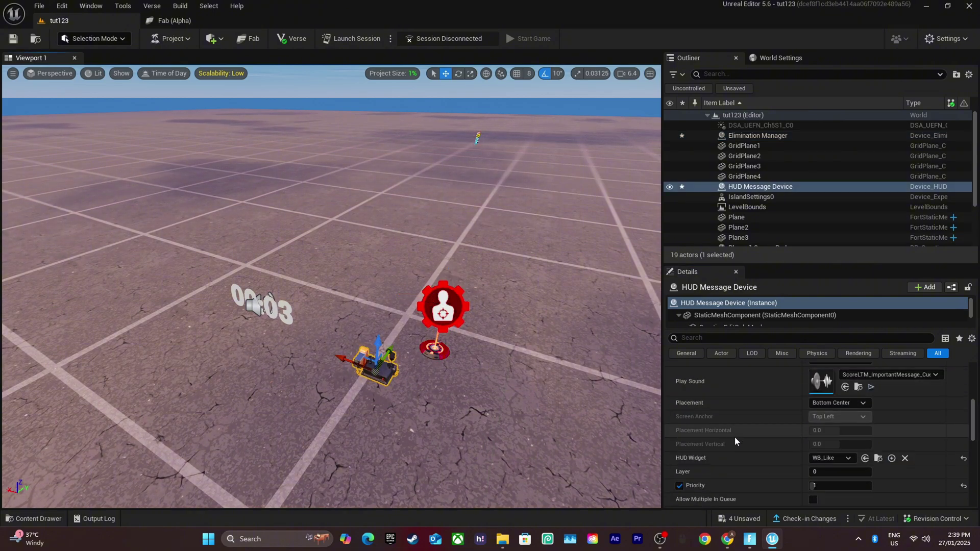
pyautogui.scroll(-3, 735, 436)
pyautogui.scroll(-5, 732, 442)
pyautogui.scroll(-3, 708, 490)
# Set the HUD Message Device's second Show trigger to the Elimination Manager's On Elimination event
pyautogui.click(705, 482)
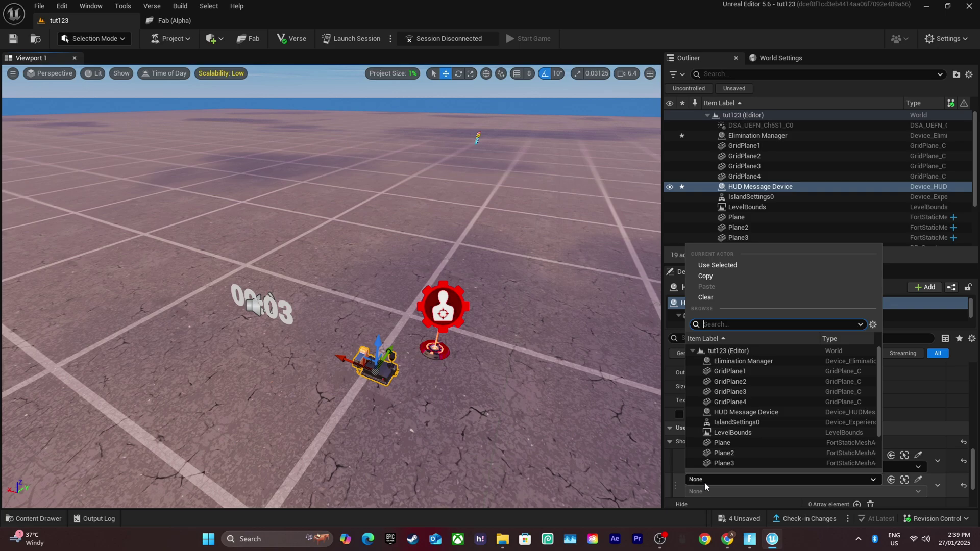
pyautogui.write('elimin')
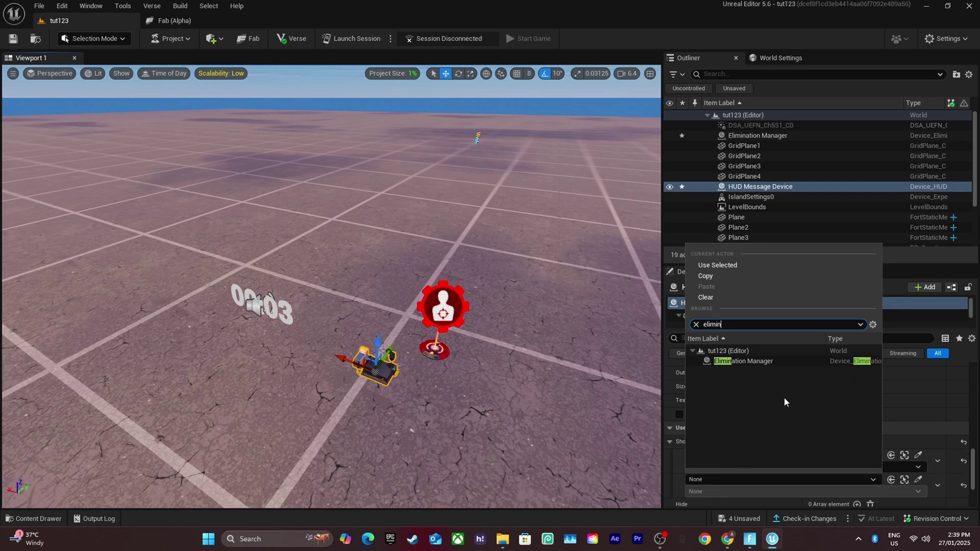
pyautogui.click(743, 361)
pyautogui.click(781, 491)
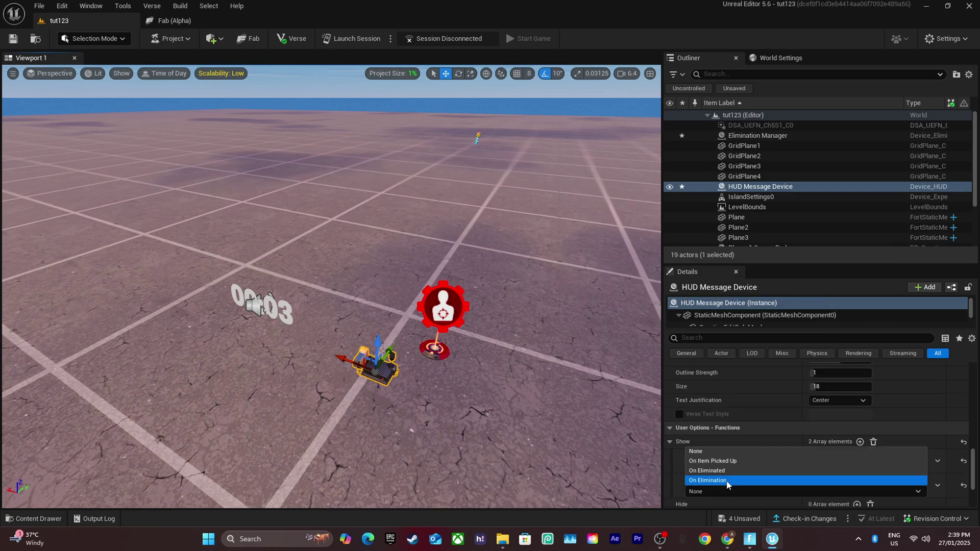
pyautogui.click(723, 480)
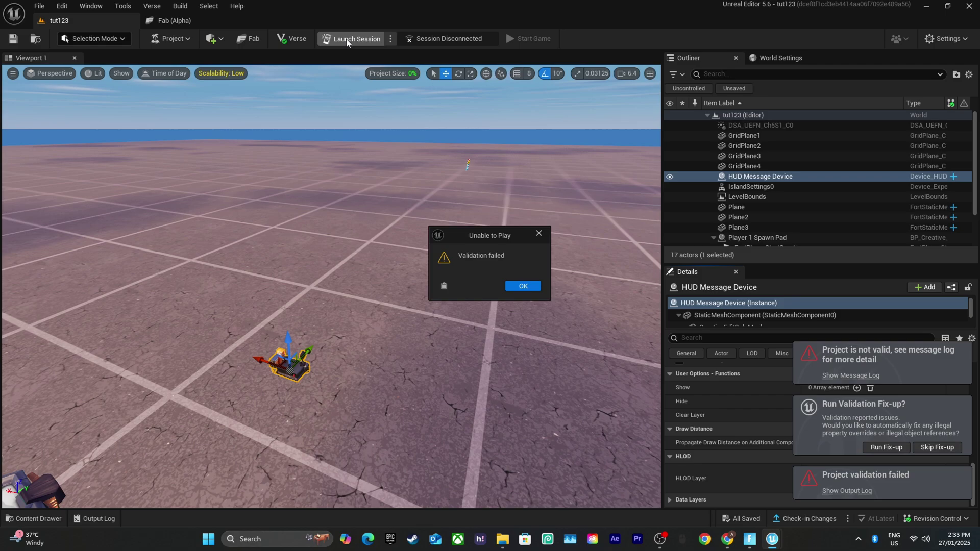
# Dismiss the Unable to Play error and run Fix-up on the invalid project references
pyautogui.click(521, 287)
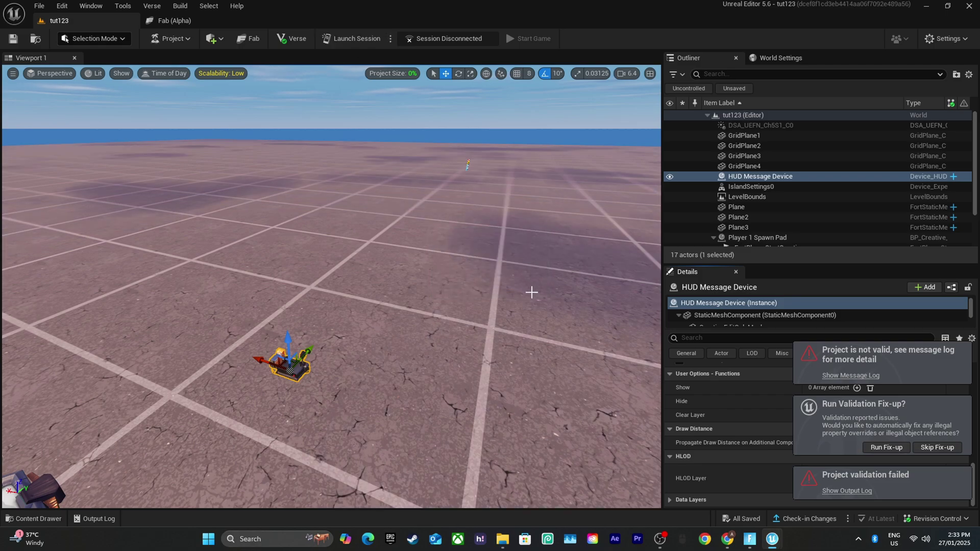
pyautogui.click(883, 446)
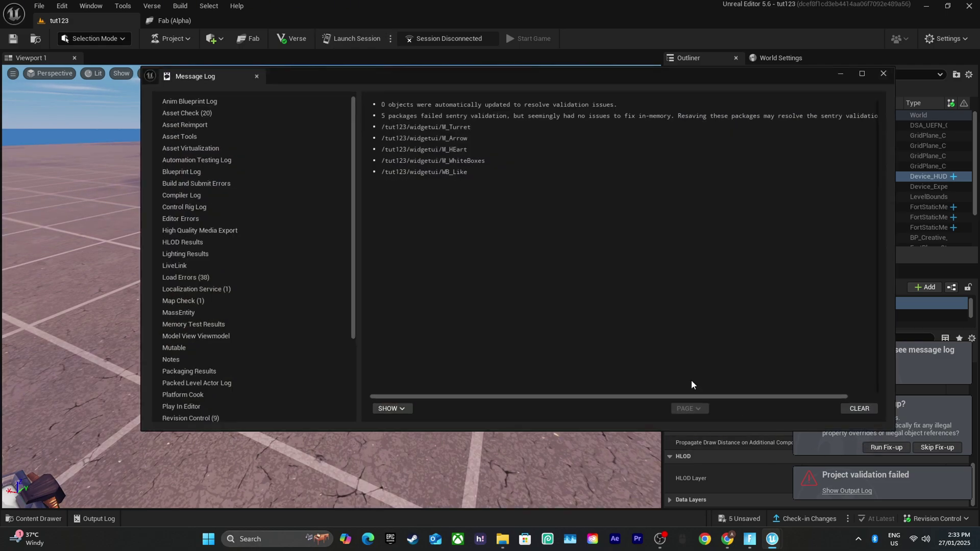
pyautogui.click(884, 74)
# Save all five unsaved assets and launch the session again
pyautogui.click(743, 519)
pyautogui.click(569, 381)
pyautogui.click(356, 39)
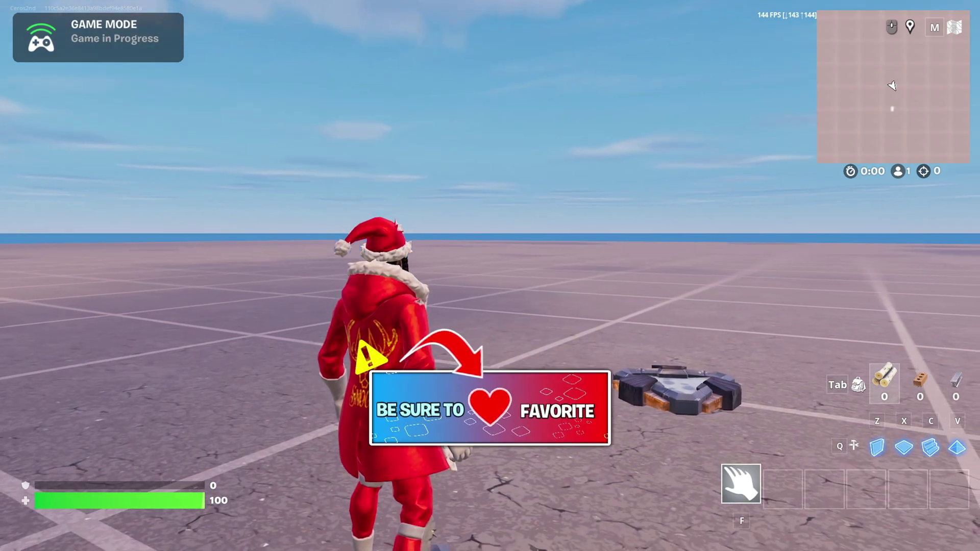
# Run the character forward while the popup shows, then respawn from the Esc menu
pyautogui.press('w')
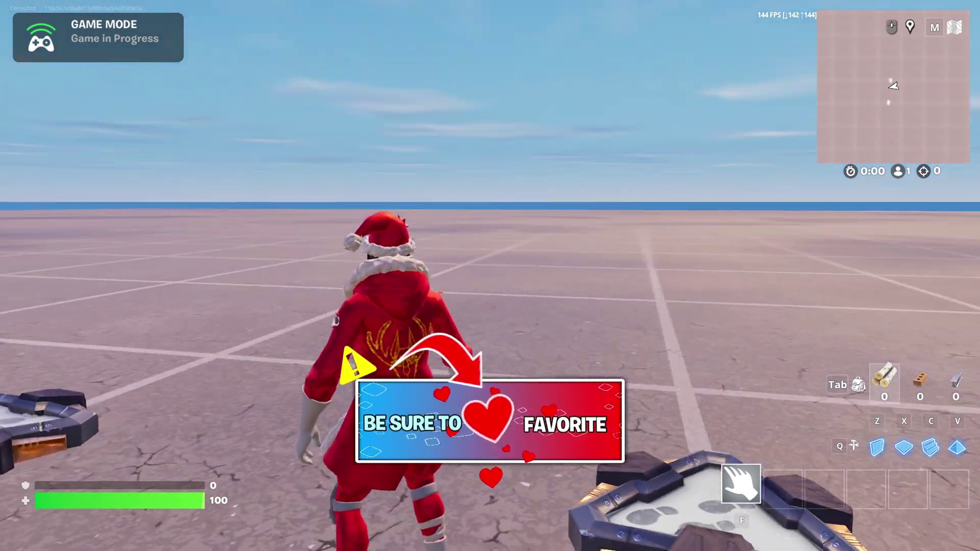
pyautogui.press('w')
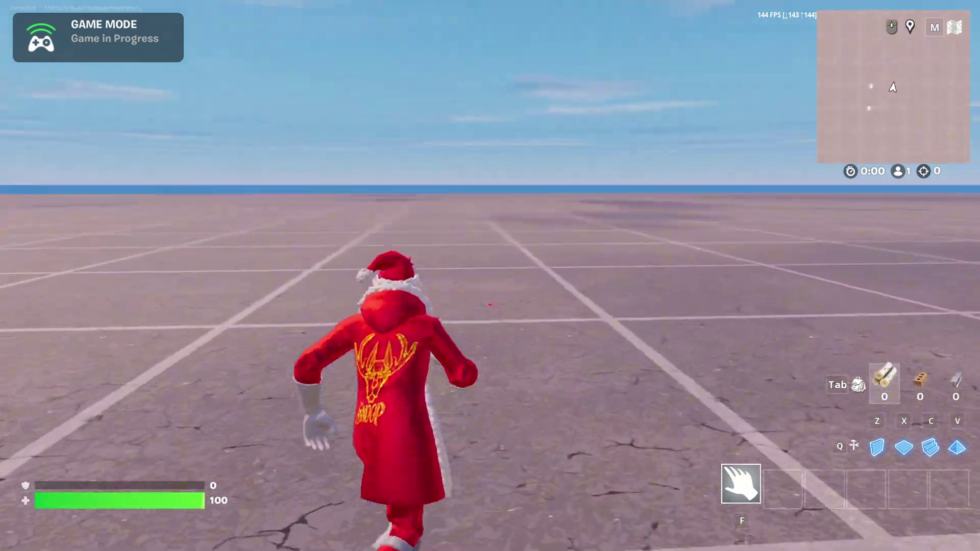
pyautogui.press('Escape')
pyautogui.click(733, 203)
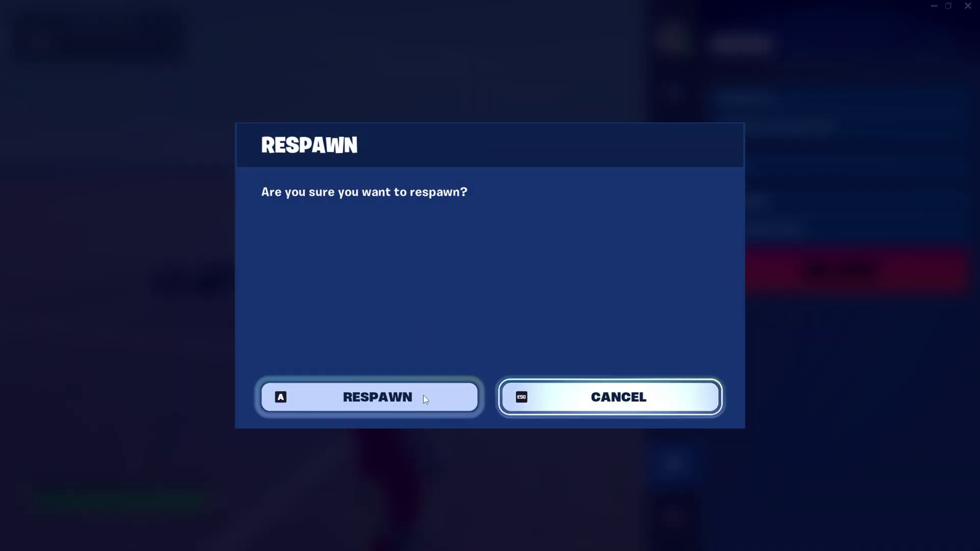
pyautogui.click(368, 395)
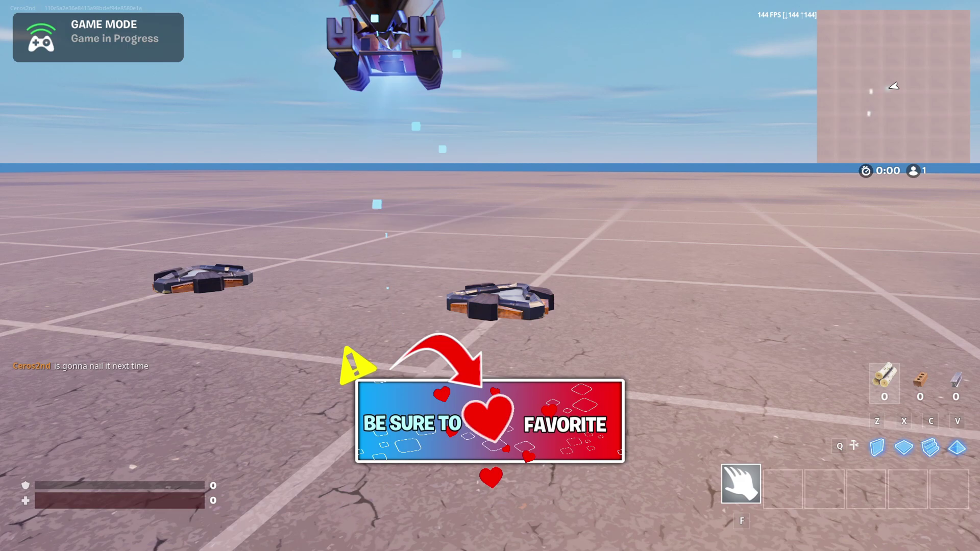